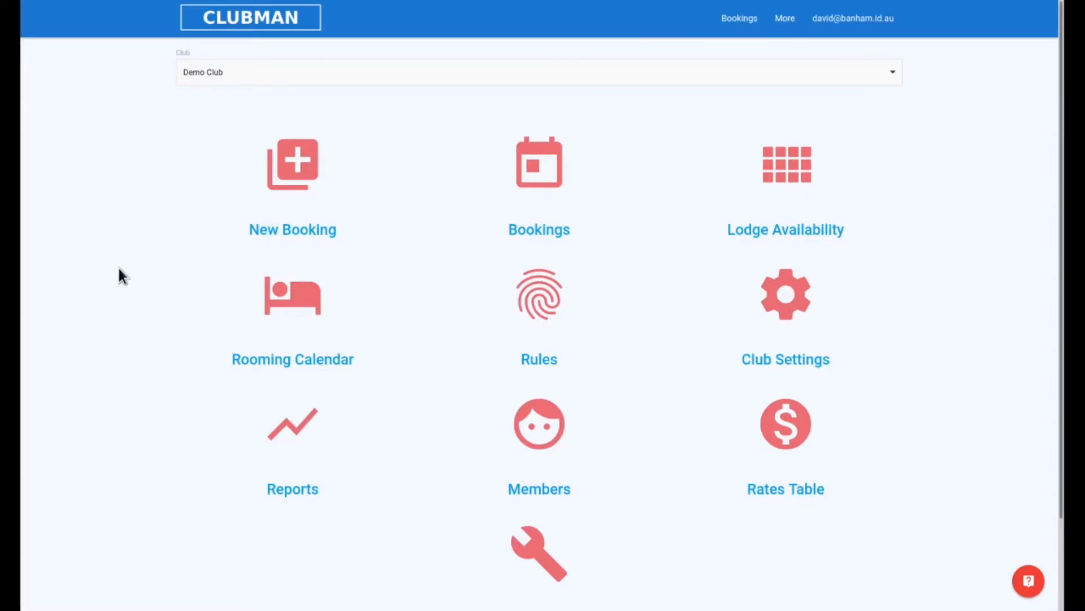
Step: Open the Mountaintop Chalet trip list for 8 December 2020 from the rooming calendar
{"action": "left_click", "coordinate": [291, 299]}
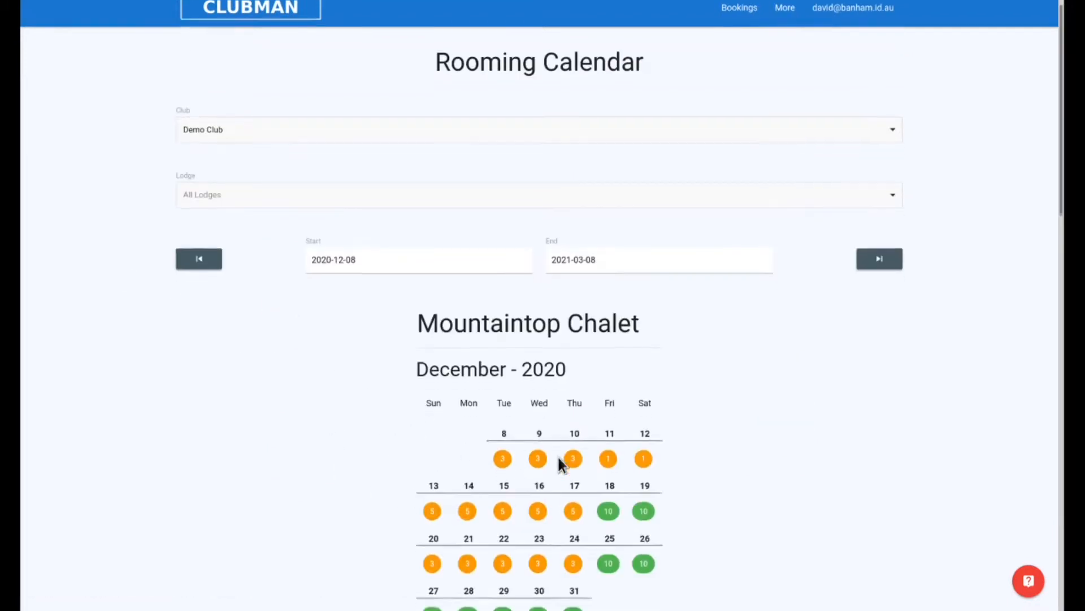
{"action": "scroll", "coordinate": [307, 435], "scroll_direction": "down", "scroll_amount": 1}
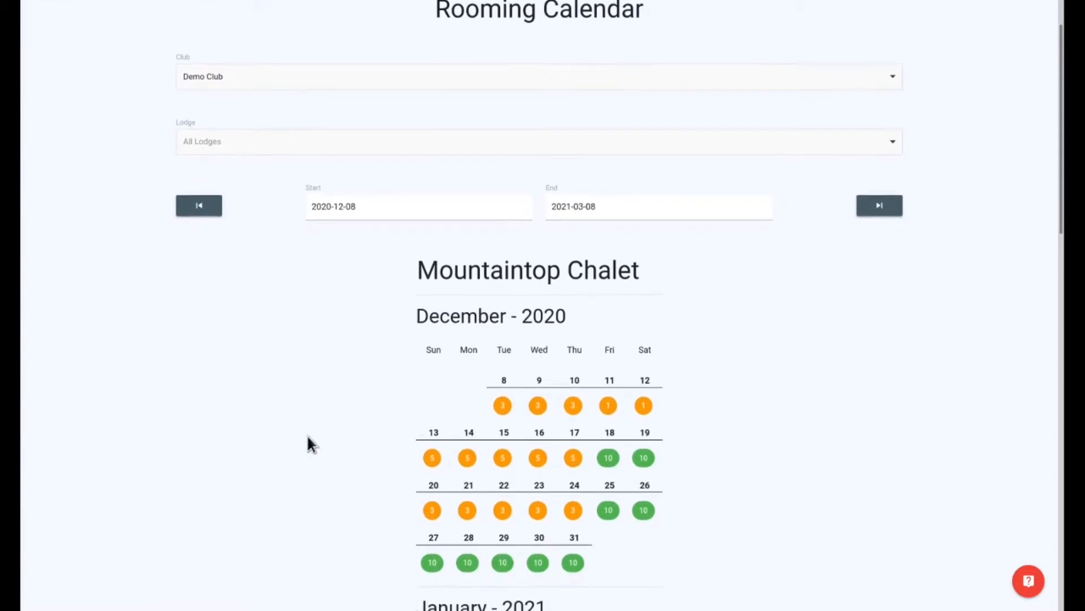
{"action": "left_click", "coordinate": [504, 405]}
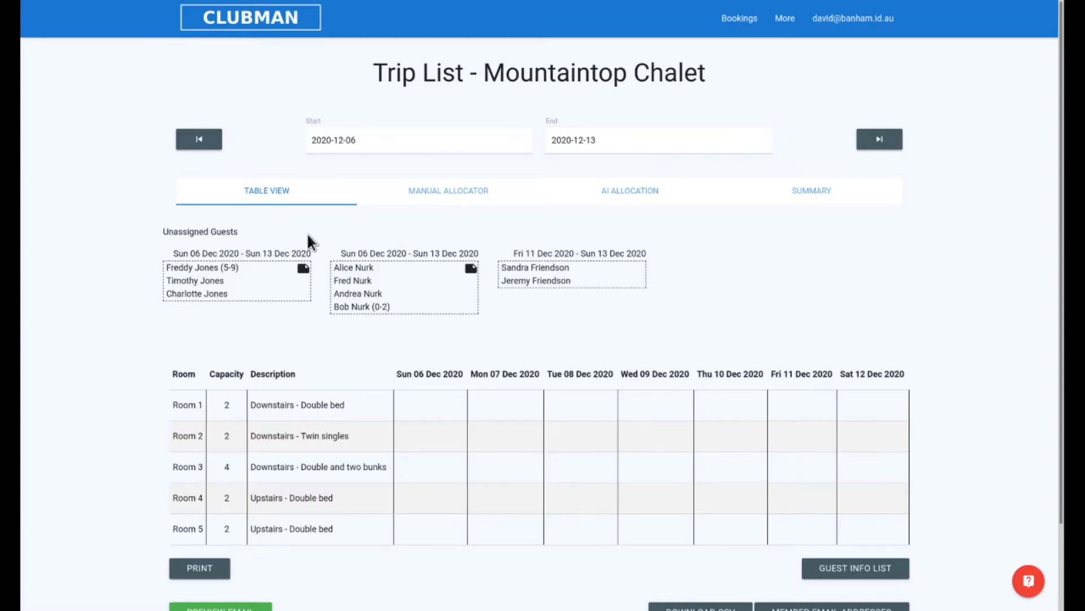
Step: Assign both unassigned guests arriving 11 December to Room 1 and the three-guest booking to Room 3
{"action": "mouse_move", "coordinate": [305, 269]}
{"action": "mouse_move", "coordinate": [470, 268]}
{"action": "left_click_drag", "start_coordinate": [531, 266], "coordinate": [529, 401]}
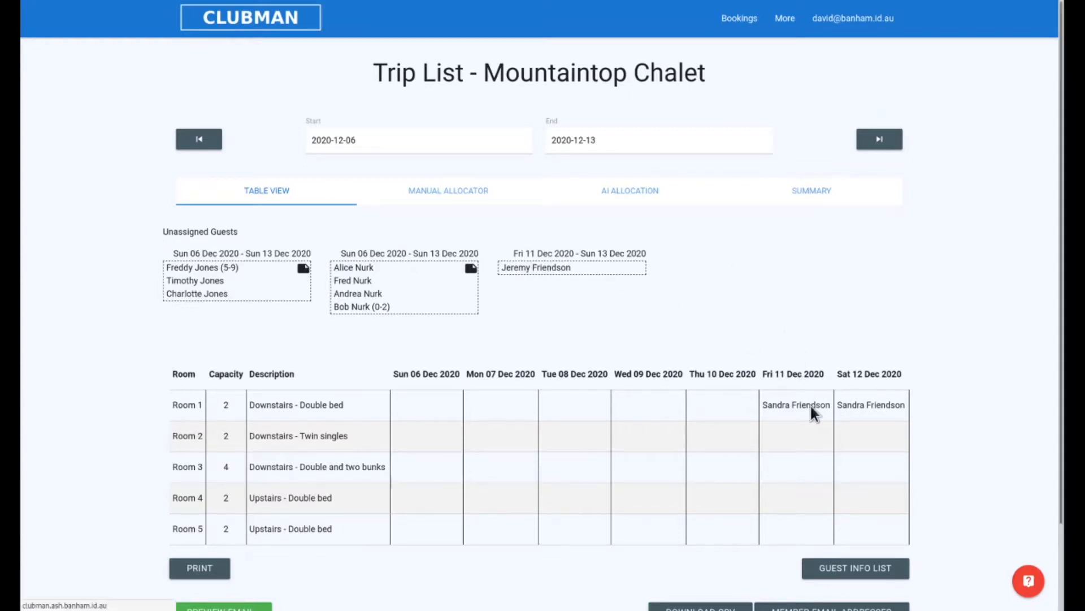
{"action": "left_click_drag", "start_coordinate": [811, 405], "coordinate": [810, 406]}
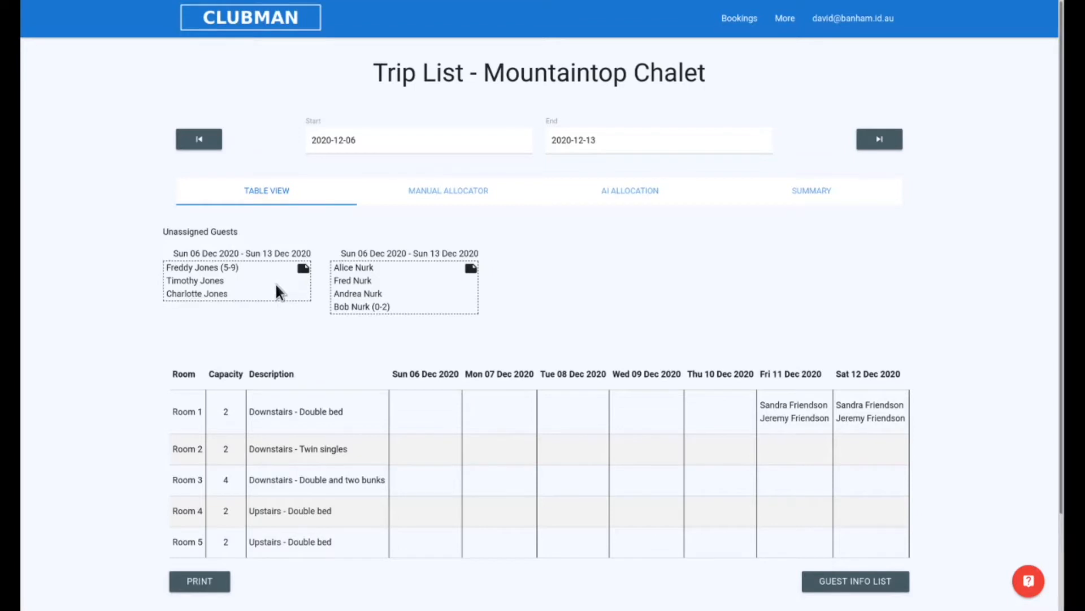
{"action": "left_click_drag", "start_coordinate": [303, 269], "coordinate": [565, 477]}
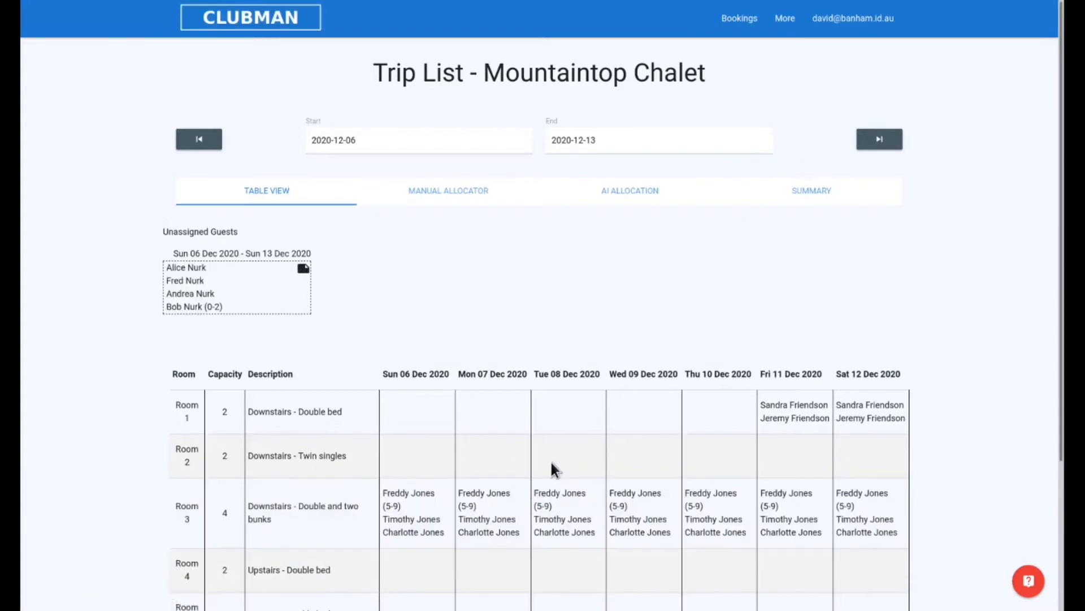
Step: Place the remaining four-guest booking in Room 4, and move its first two guests to Room 5
{"action": "scroll", "coordinate": [529, 412], "scroll_direction": "down", "scroll_amount": 3}
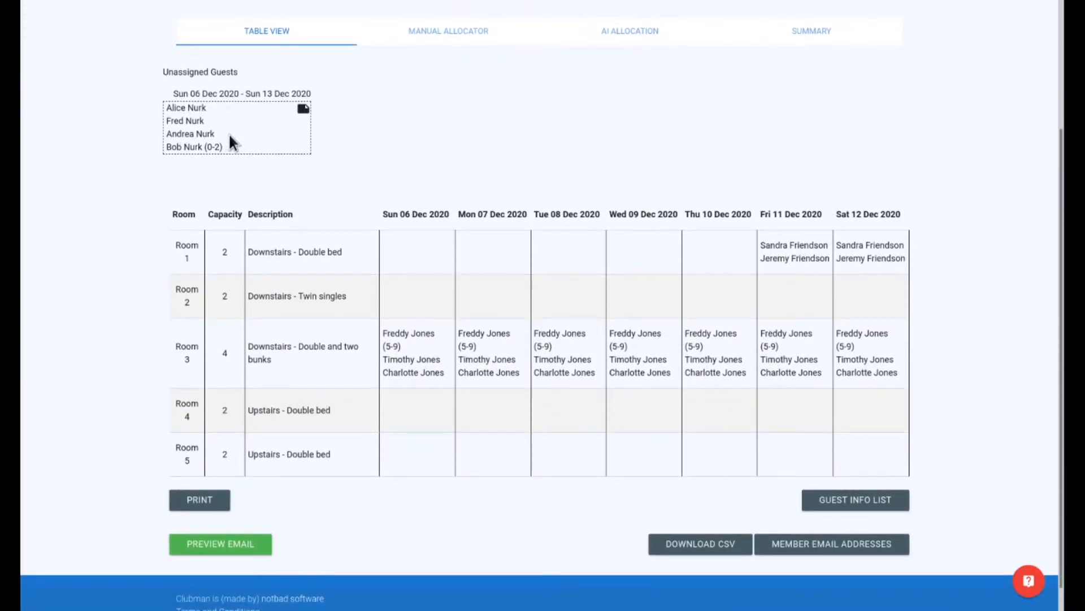
{"action": "mouse_move", "coordinate": [297, 110]}
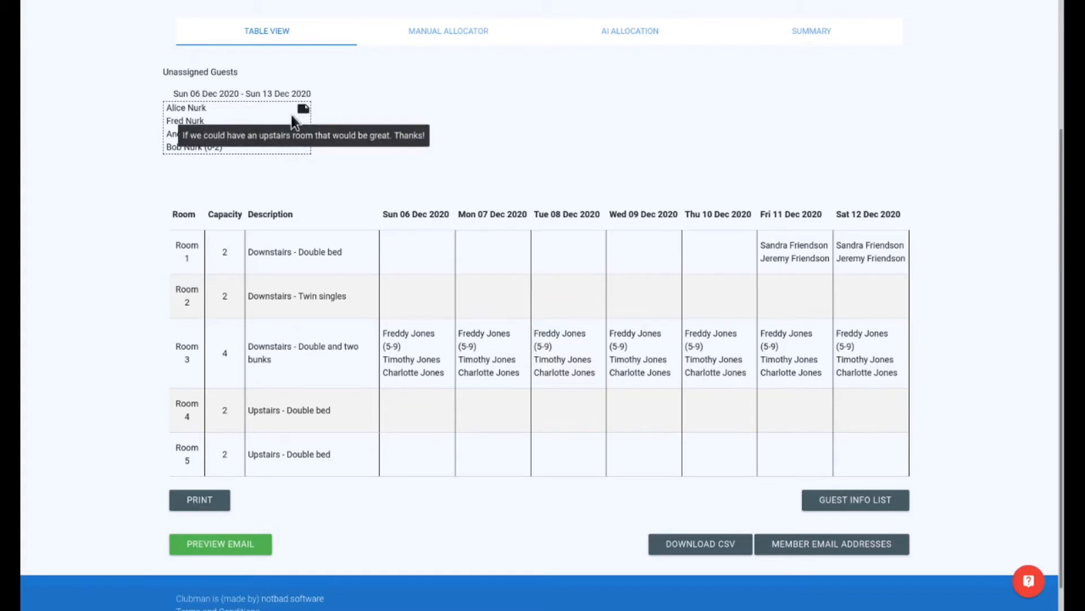
{"action": "left_click_drag", "start_coordinate": [268, 123], "coordinate": [515, 405]}
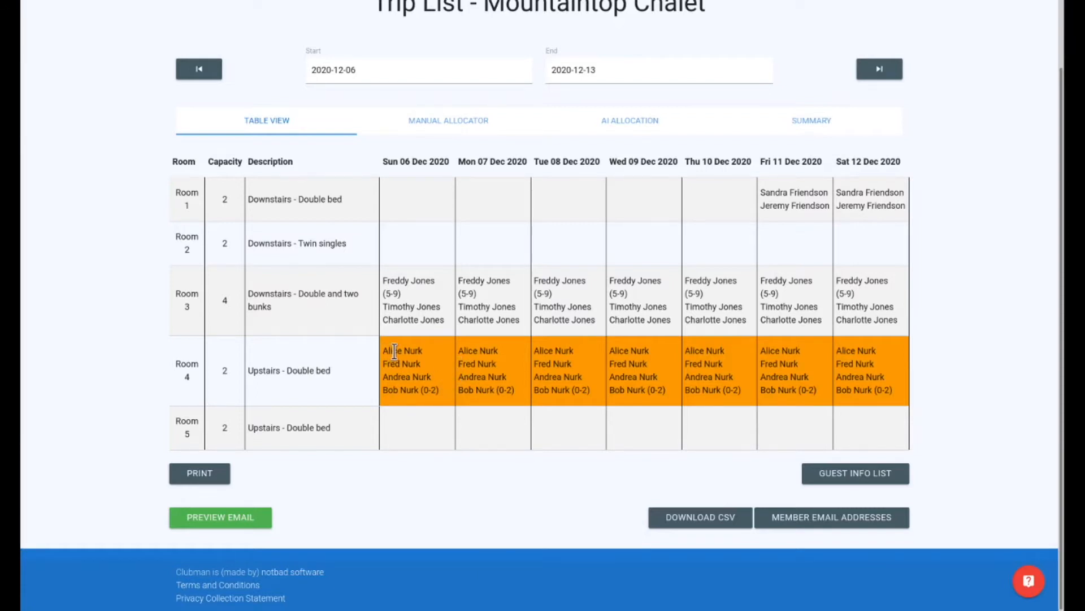
{"action": "left_click_drag", "start_coordinate": [395, 350], "coordinate": [405, 422]}
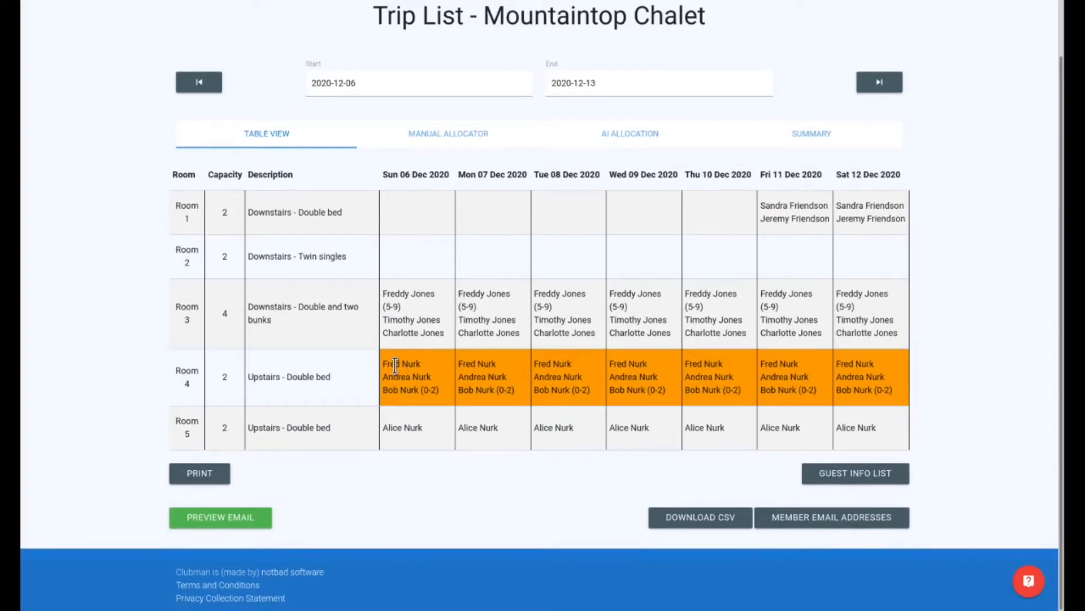
{"action": "left_click_drag", "start_coordinate": [402, 380], "coordinate": [415, 419]}
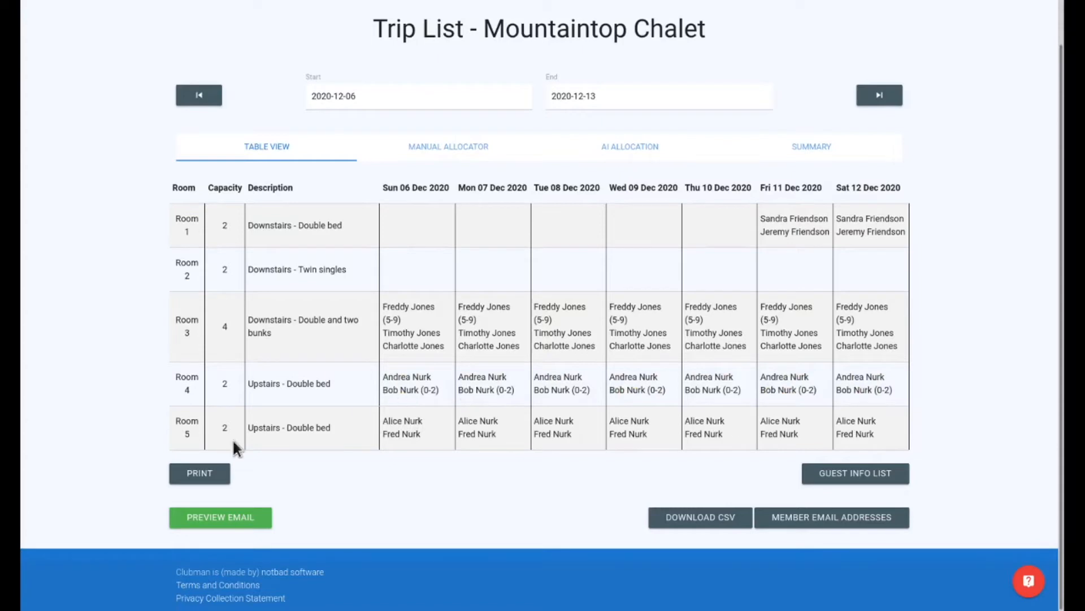
Step: Open the print version of the room allocation table and return without printing
{"action": "left_click", "coordinate": [192, 473]}
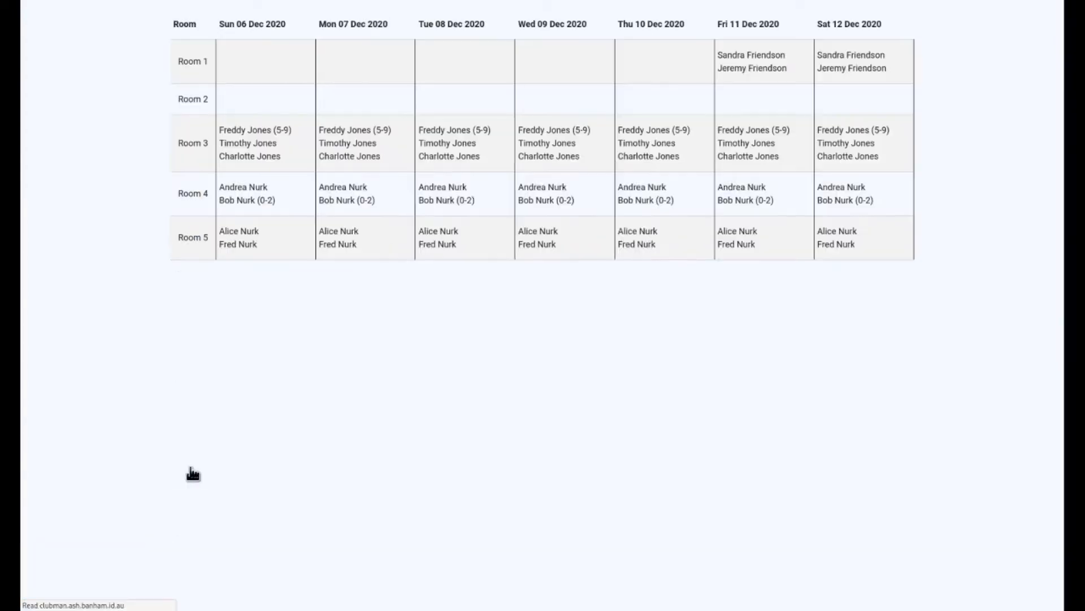
{"action": "left_click", "coordinate": [628, 399]}
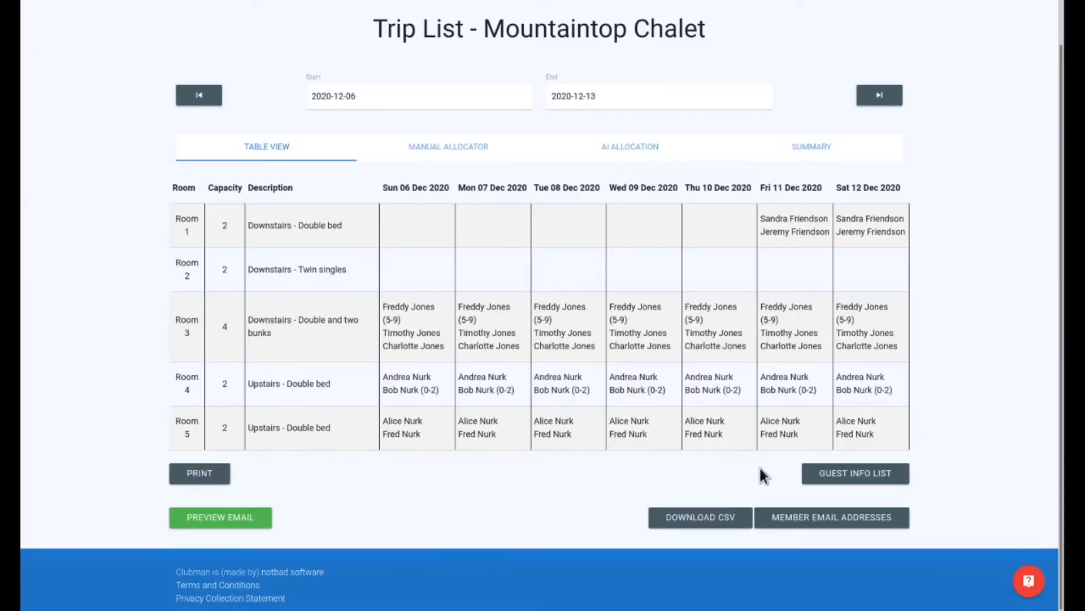
Step: Open the guest info list for the trip and look through the guests and their stay dates
{"action": "left_click", "coordinate": [823, 479]}
{"action": "scroll", "coordinate": [579, 416], "scroll_direction": "down", "scroll_amount": 3}
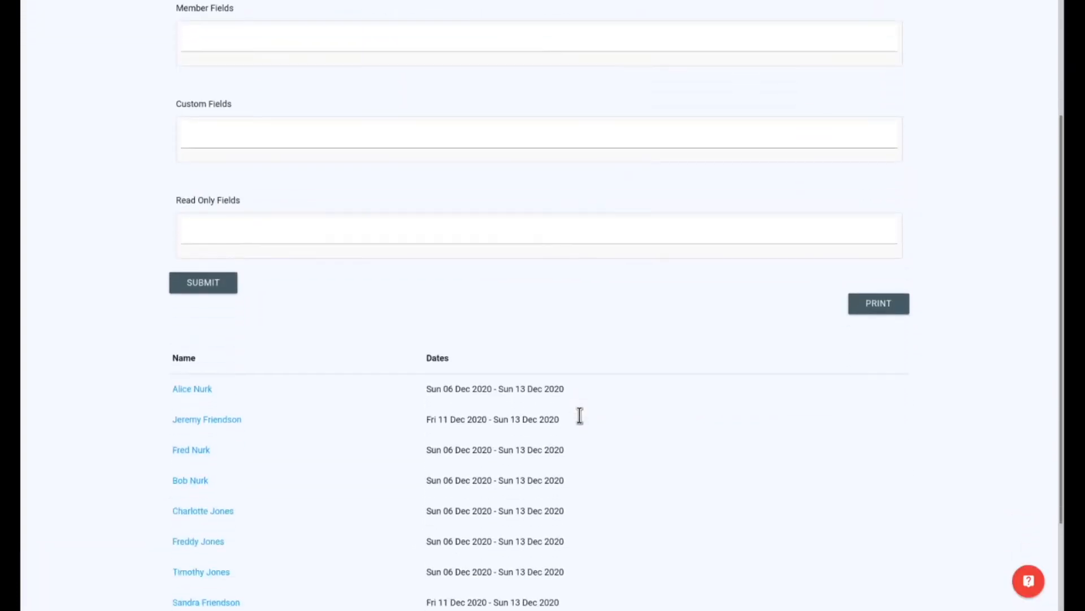
{"action": "scroll", "coordinate": [567, 407], "scroll_direction": "down", "scroll_amount": 2}
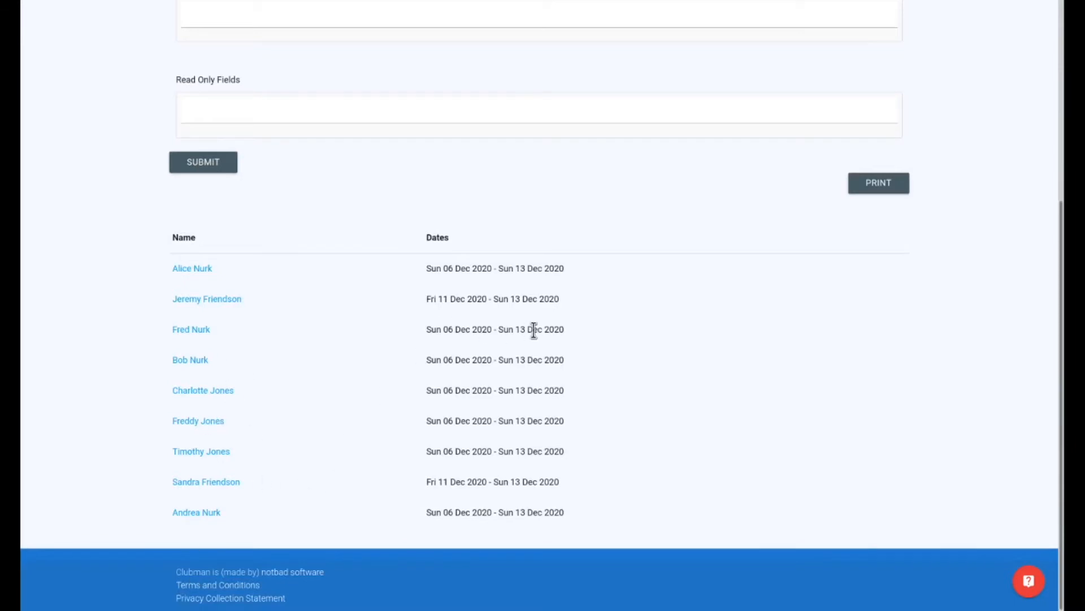
{"action": "scroll", "coordinate": [498, 339], "scroll_direction": "up", "scroll_amount": 4}
{"action": "scroll", "coordinate": [498, 338], "scroll_direction": "up", "scroll_amount": 1}
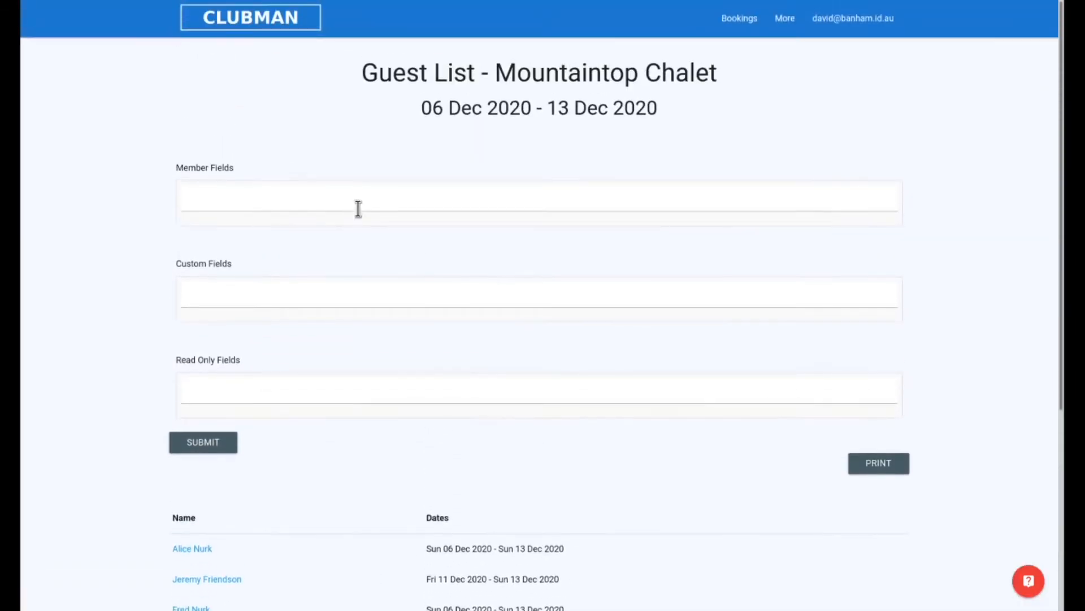
Step: Add the PhoneNumber member field and the Car Rego custom field to the guest list and submit
{"action": "left_click", "coordinate": [373, 198]}
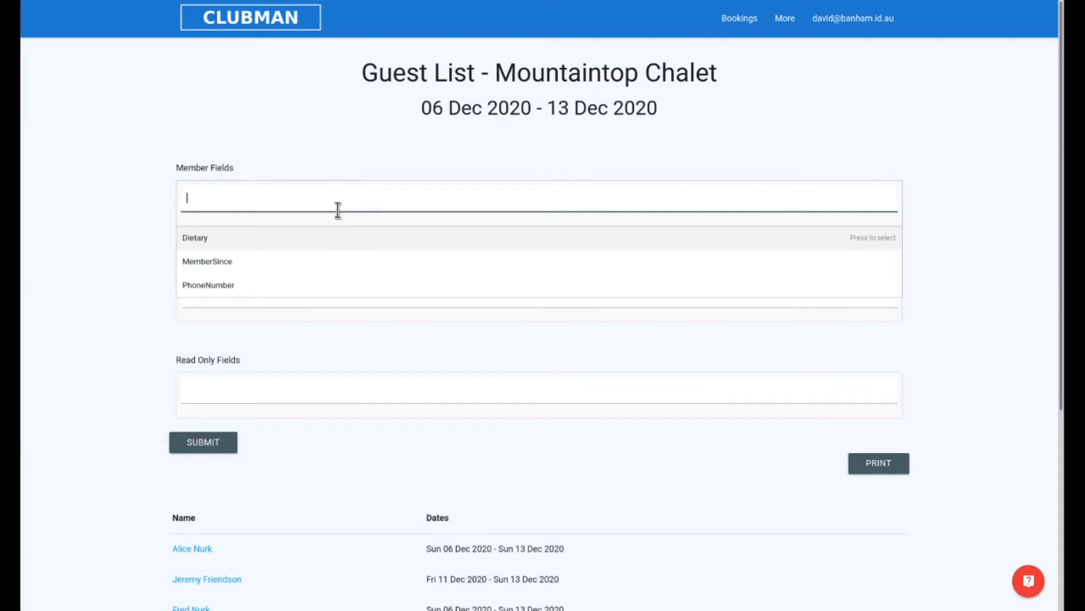
{"action": "left_click", "coordinate": [322, 288]}
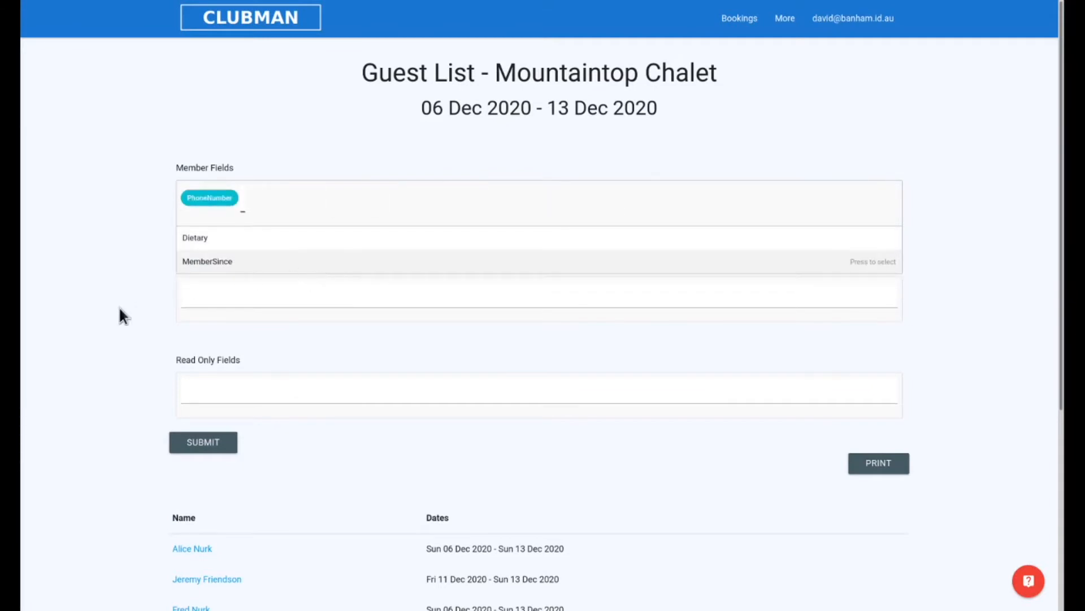
{"action": "left_click", "coordinate": [118, 305]}
{"action": "left_click", "coordinate": [311, 295]}
{"action": "left_click", "coordinate": [223, 337]}
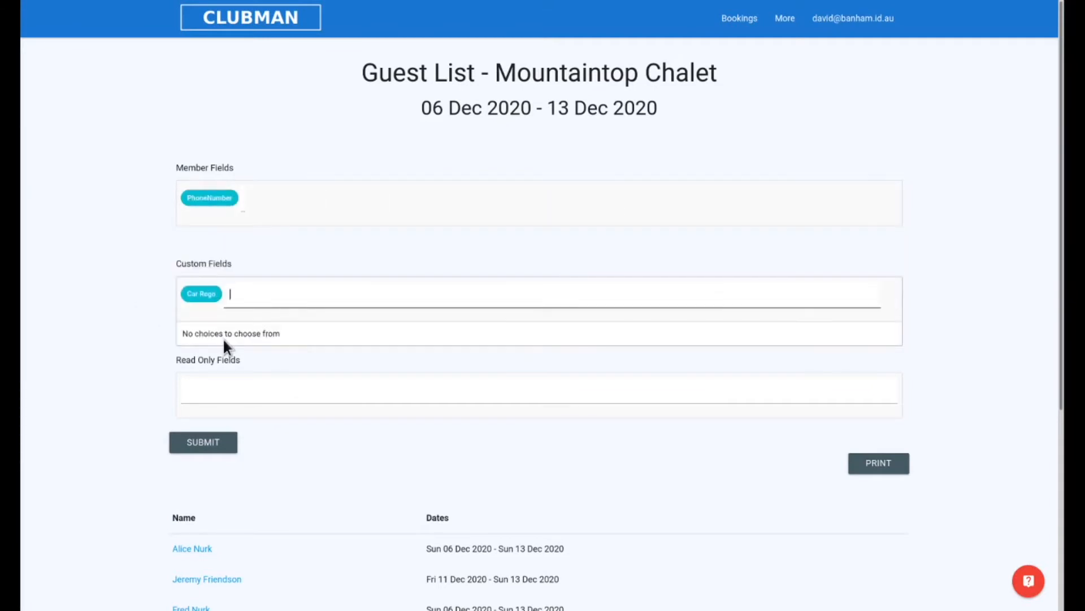
{"action": "left_click", "coordinate": [214, 446]}
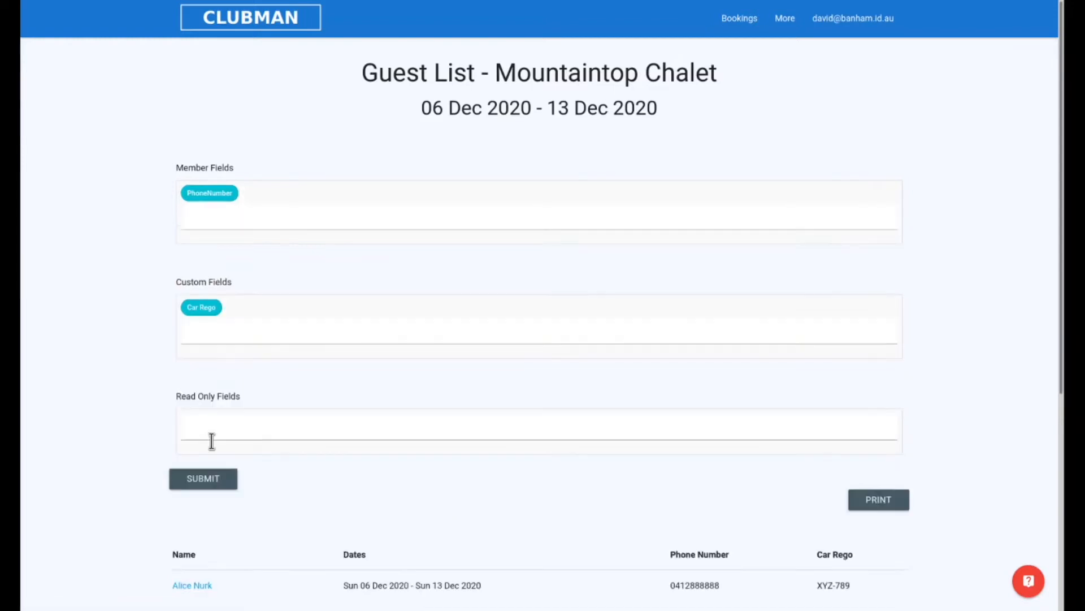
Step: Review the phone number and car registration columns in the guest list and return to the trip list
{"action": "scroll", "coordinate": [598, 320], "scroll_direction": "down", "scroll_amount": 4}
{"action": "scroll", "coordinate": [598, 321], "scroll_direction": "down", "scroll_amount": 1}
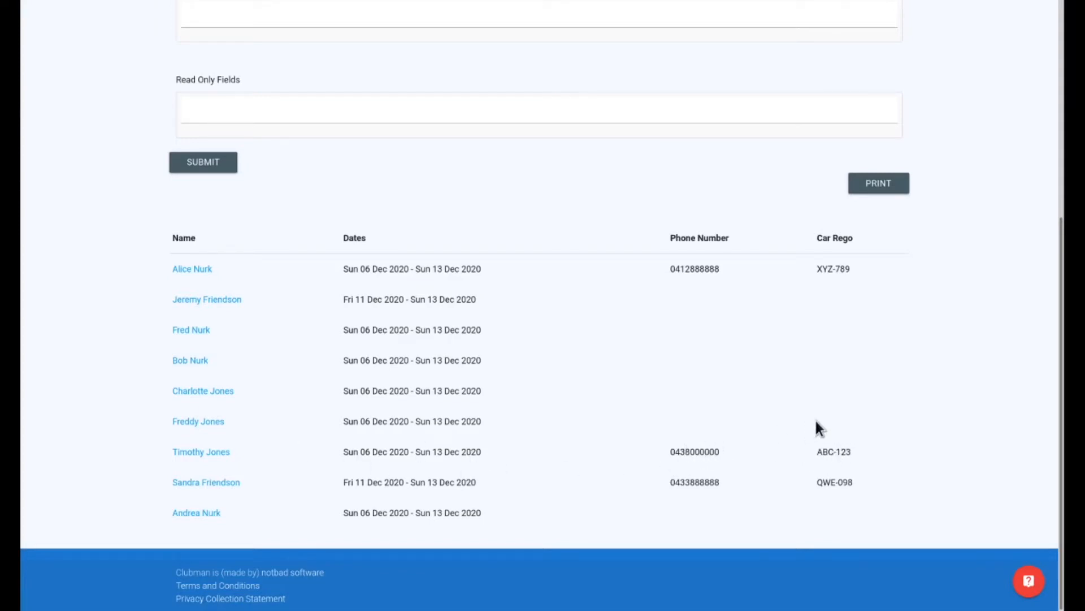
{"action": "scroll", "coordinate": [653, 415], "scroll_direction": "up", "scroll_amount": 3}
{"action": "key", "text": "alt+Left"}
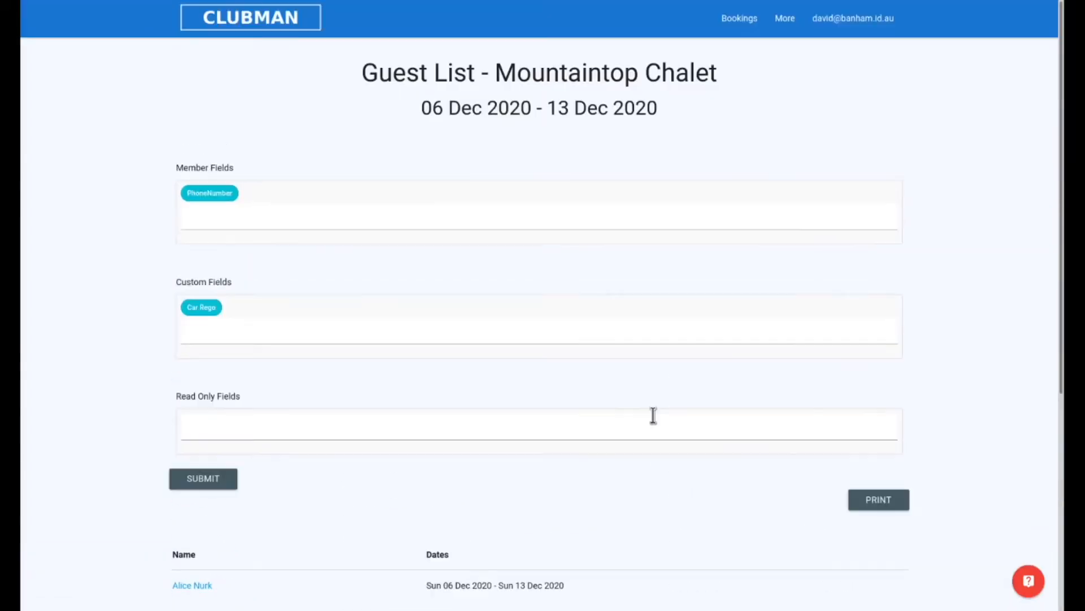
{"action": "key", "text": "alt+Left"}
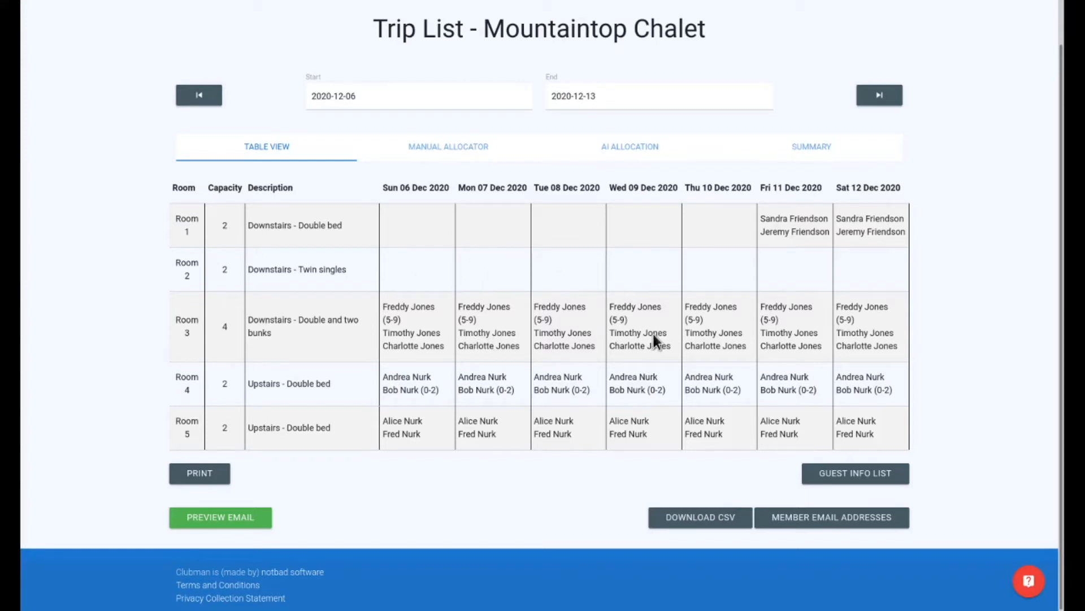
Step: In the manual allocator, split the stay of the third guest in the three-bed booking into two date ranges
{"action": "left_click", "coordinate": [454, 150]}
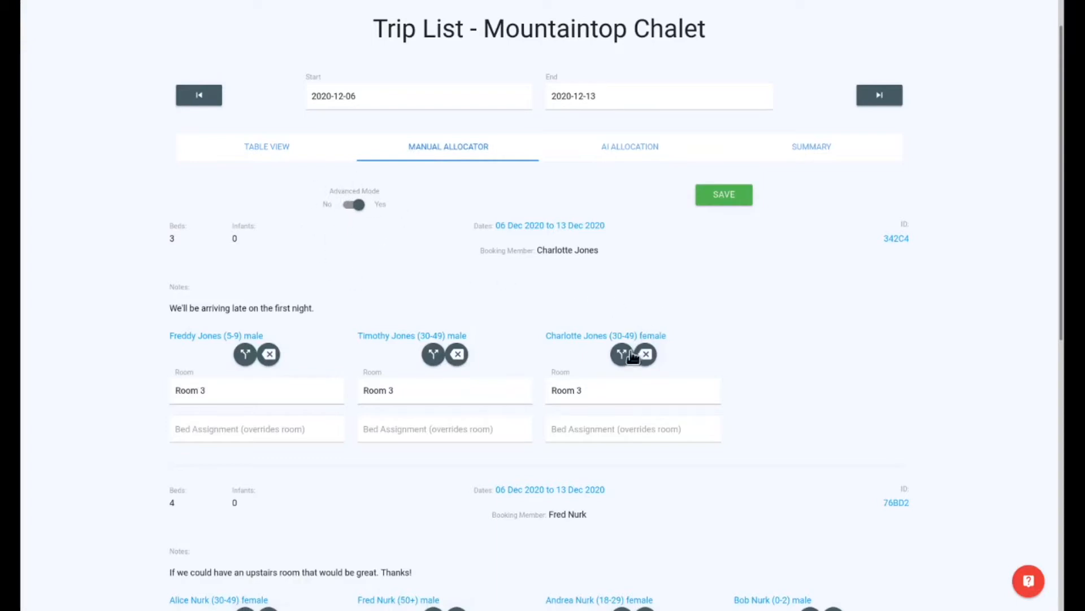
{"action": "left_click", "coordinate": [623, 355]}
{"action": "scroll", "coordinate": [623, 355], "scroll_direction": "down", "scroll_amount": 3}
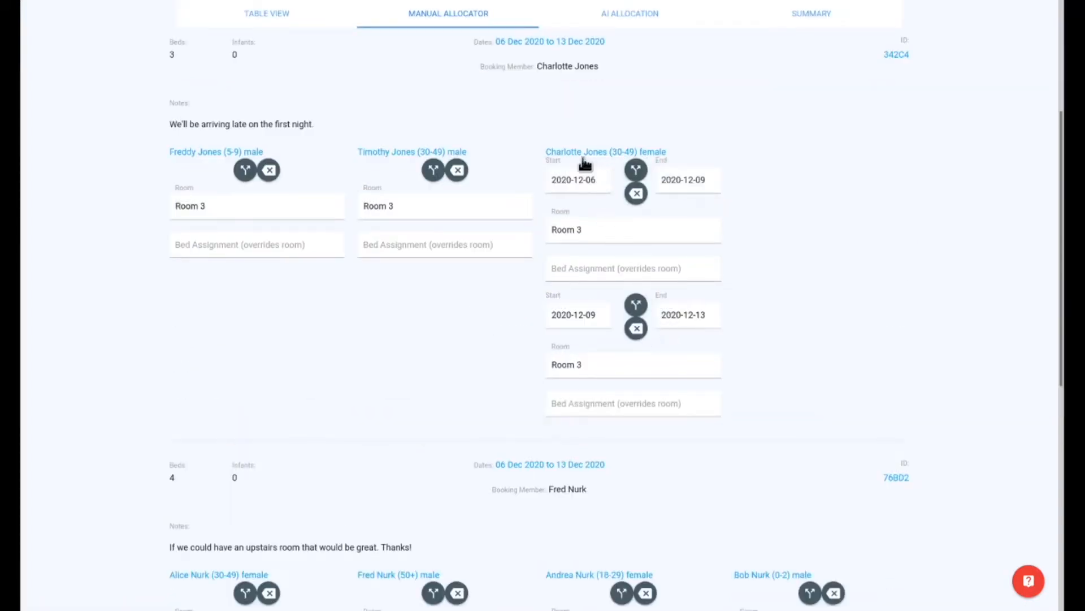
{"action": "left_click", "coordinate": [638, 175]}
Step: Set the room for the guest's second date range, starting 2020-12-09, to Room 2 and save the allocation
{"action": "left_click", "coordinate": [645, 366]}
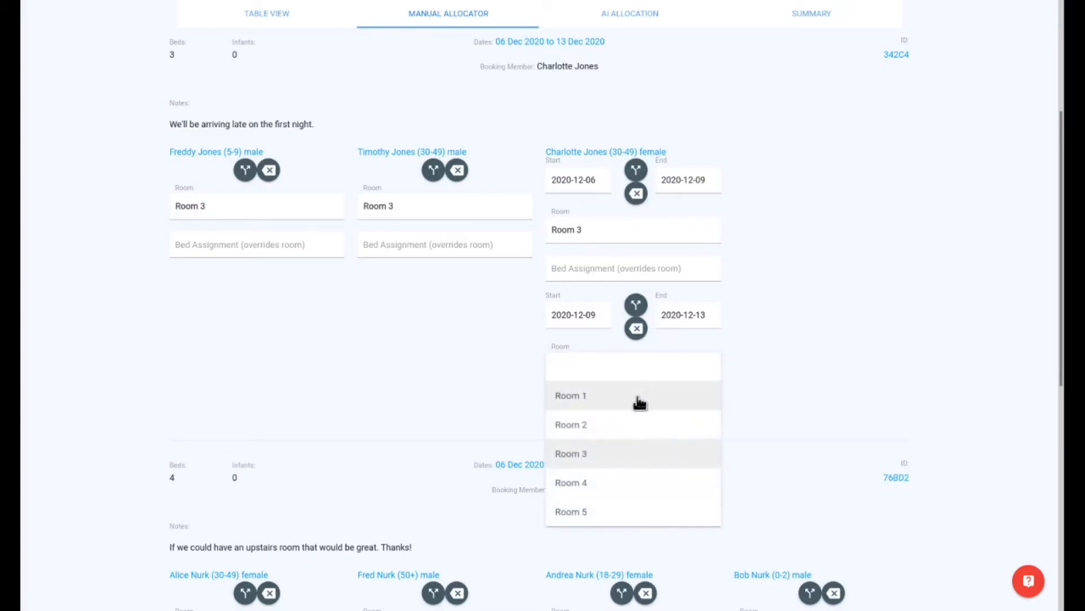
{"action": "left_click", "coordinate": [639, 423]}
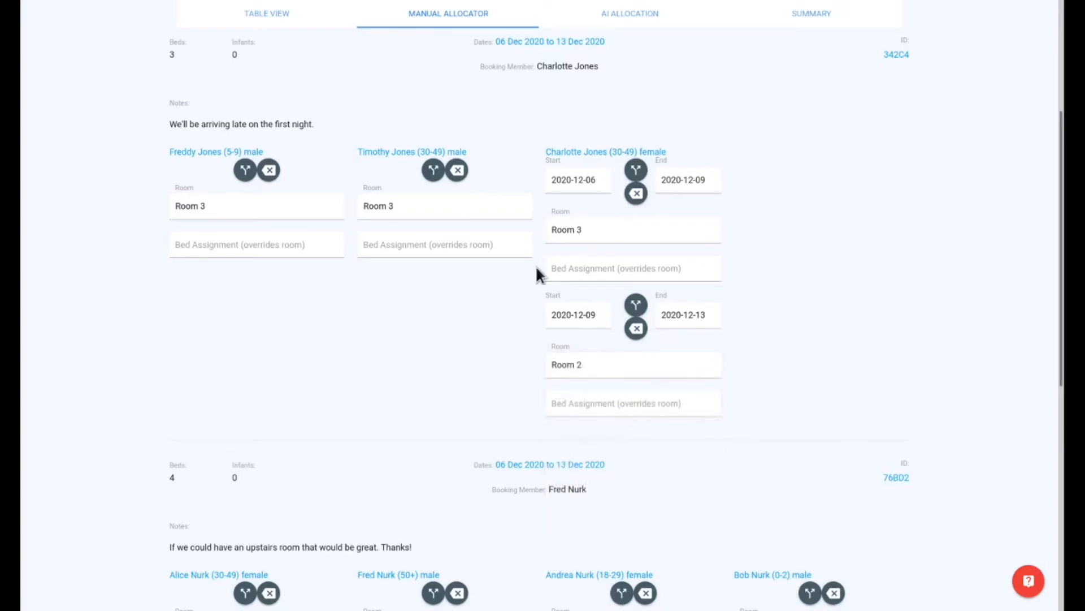
{"action": "scroll", "coordinate": [537, 271], "scroll_direction": "up", "scroll_amount": 3}
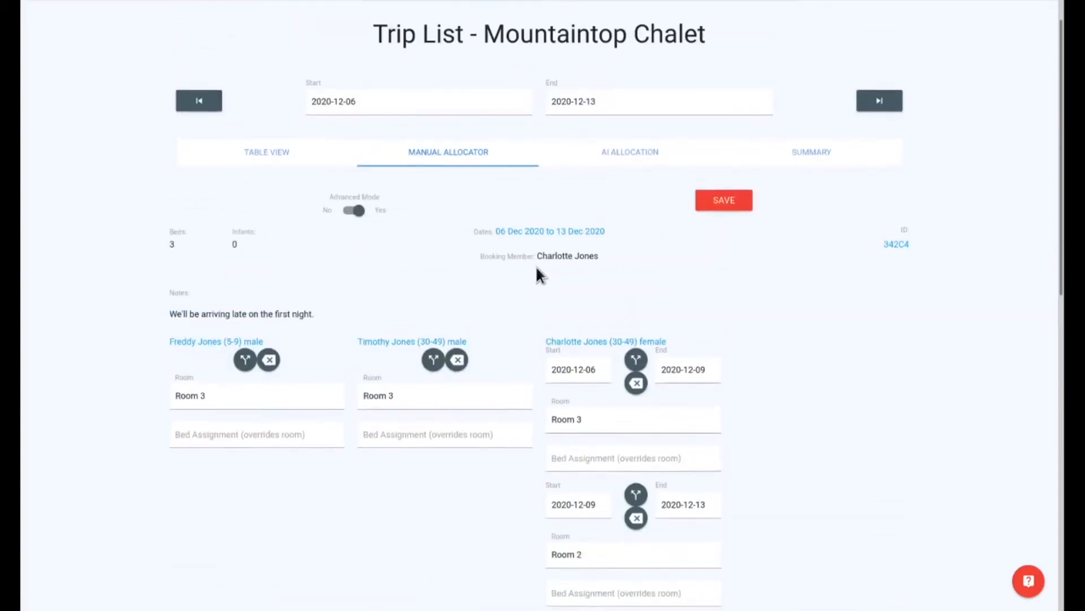
{"action": "left_click", "coordinate": [726, 203]}
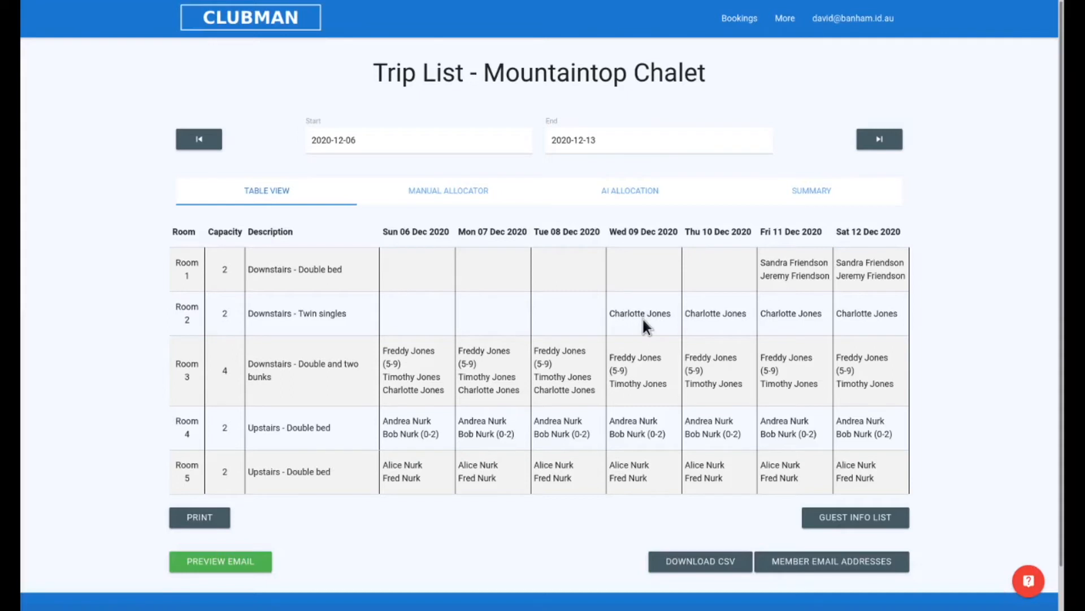
{"action": "mouse_move", "coordinate": [643, 315]}
{"action": "left_mouse_down"}
{"action": "mouse_move", "coordinate": [641, 282]}
{"action": "mouse_move", "coordinate": [629, 277]}
{"action": "mouse_move", "coordinate": [641, 320]}
{"action": "left_mouse_up"}
Step: Enter the bed assignment "Under the stairs on an inflatable mattress" for the same guest's second date range and save it
{"action": "left_click", "coordinate": [446, 194]}
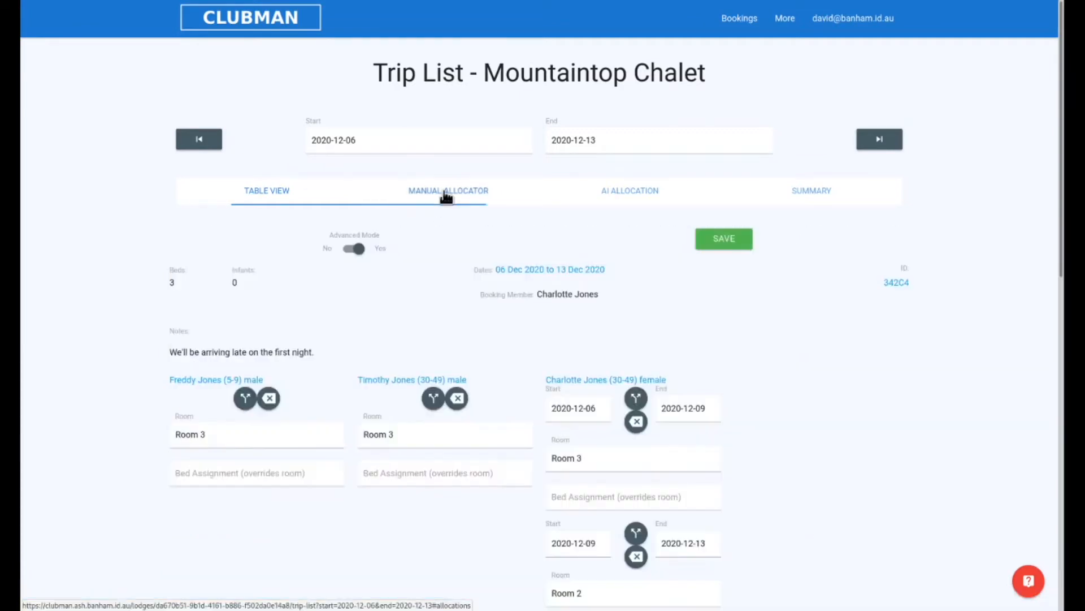
{"action": "scroll", "coordinate": [687, 342], "scroll_direction": "down", "scroll_amount": 3}
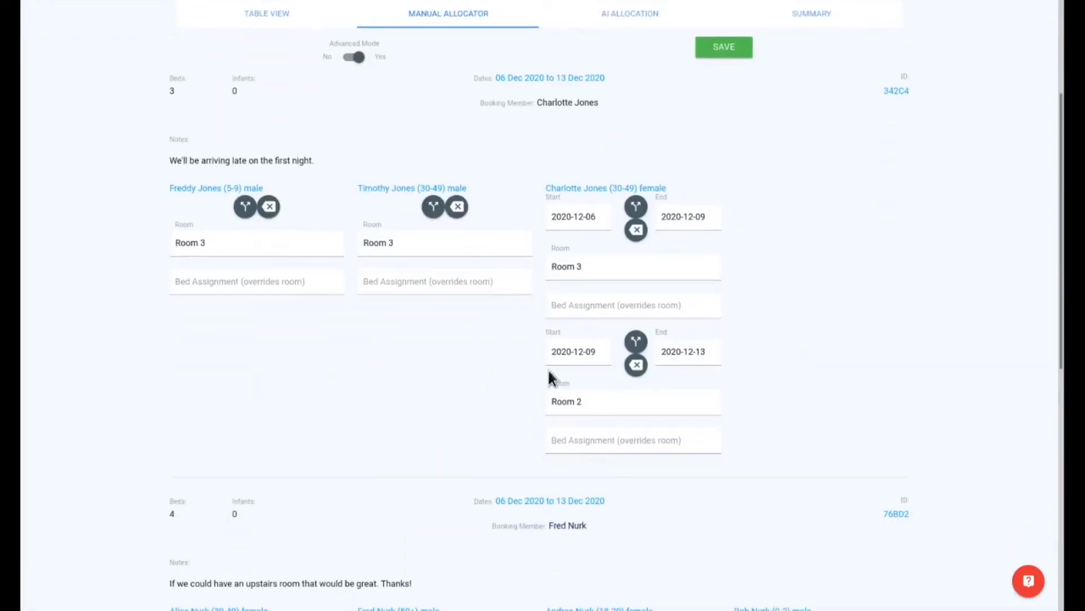
{"action": "left_click", "coordinate": [624, 441]}
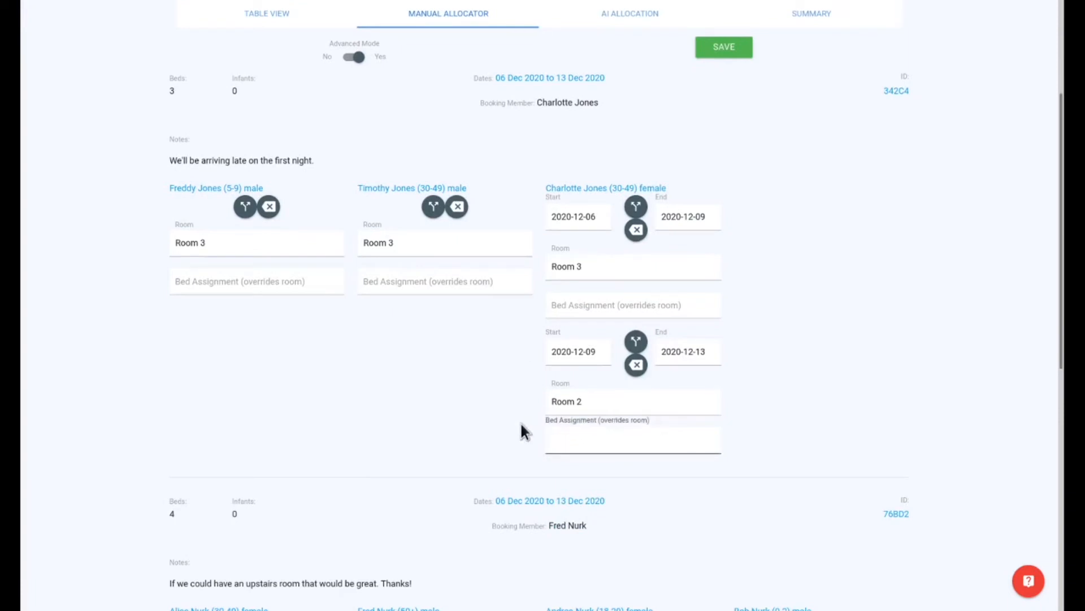
{"action": "type", "text": "U"}
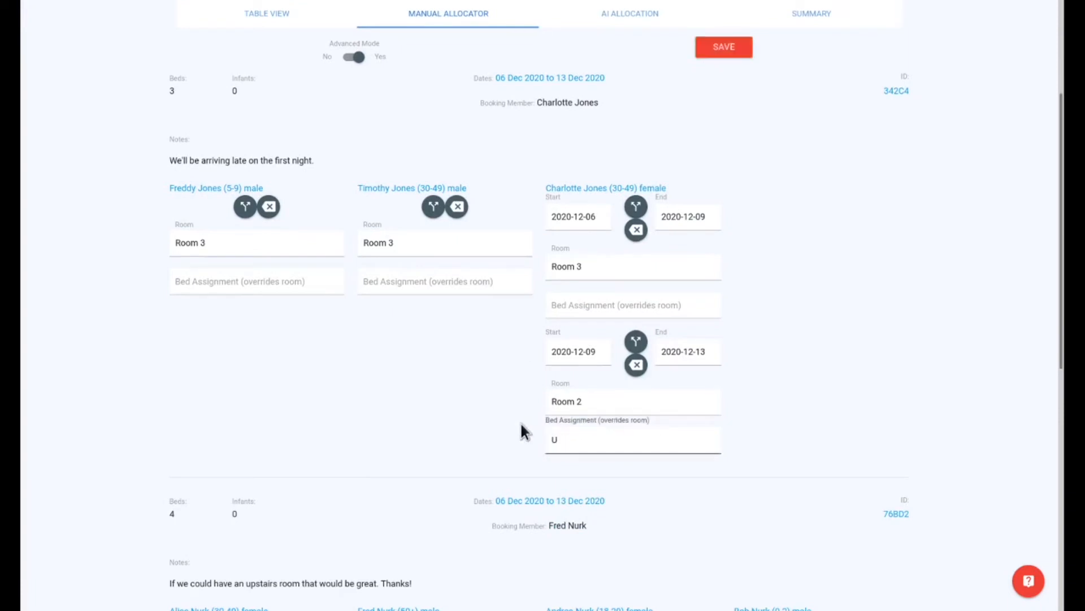
{"action": "type", "text": "nder the stairs on an inflatable mattress"}
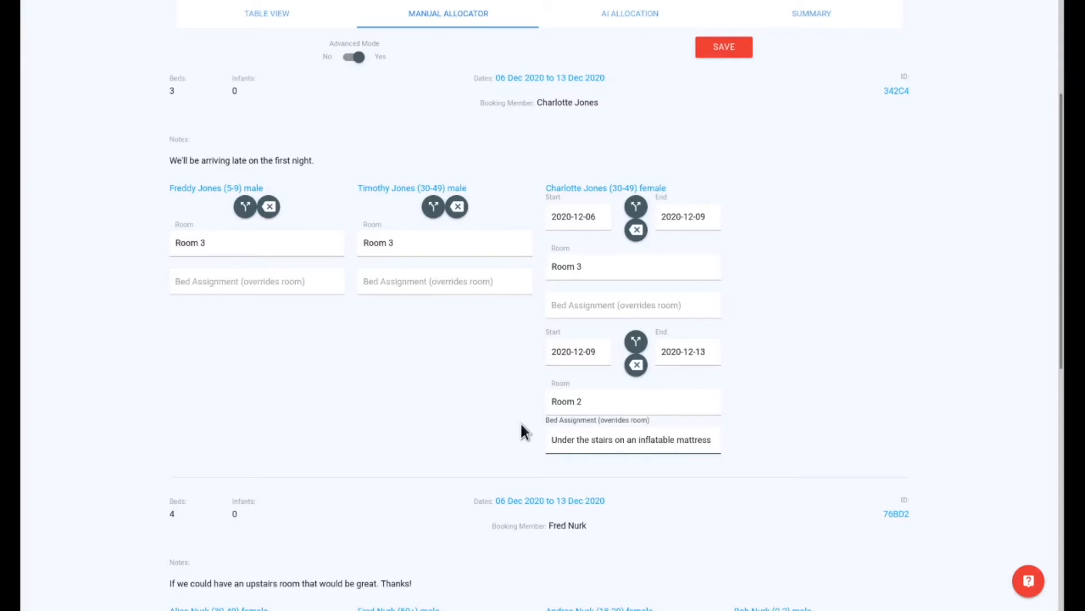
{"action": "left_click", "coordinate": [721, 49]}
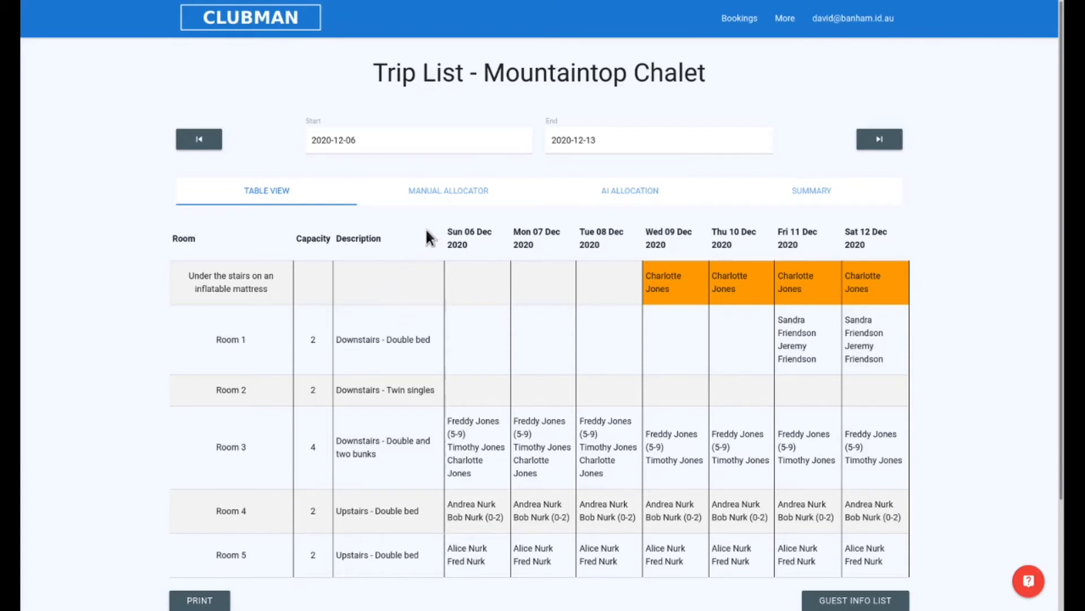
Step: In the manual allocator, remove the date range starting 2020-12-09 from the third guest in the three-bed booking
{"action": "left_click", "coordinate": [440, 204]}
{"action": "scroll", "coordinate": [717, 362], "scroll_direction": "down", "scroll_amount": 2}
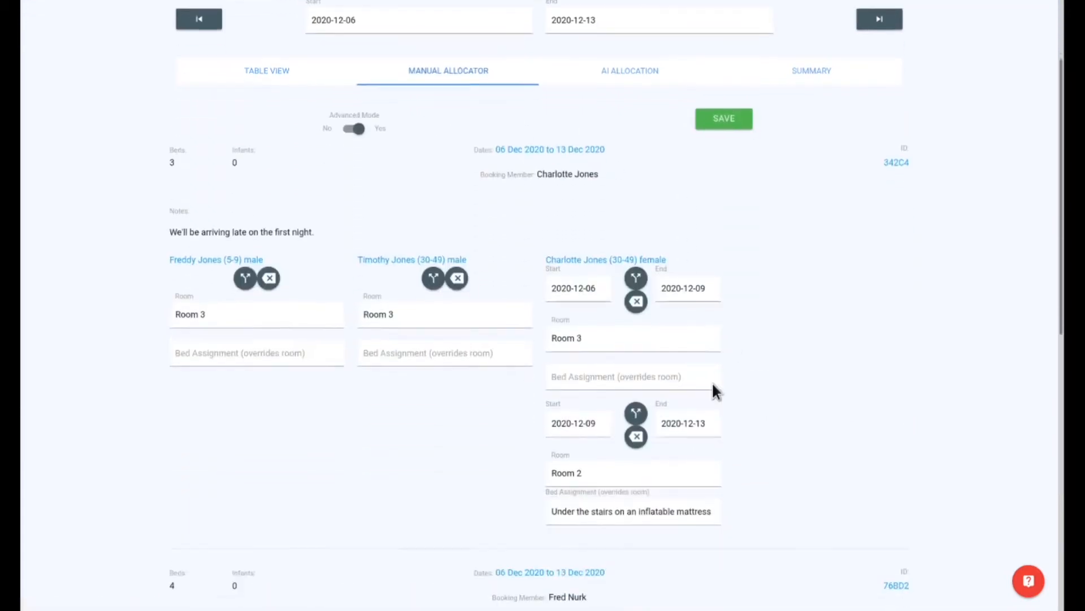
{"action": "left_click", "coordinate": [635, 428]}
{"action": "scroll", "coordinate": [633, 428], "scroll_direction": "down", "scroll_amount": 2}
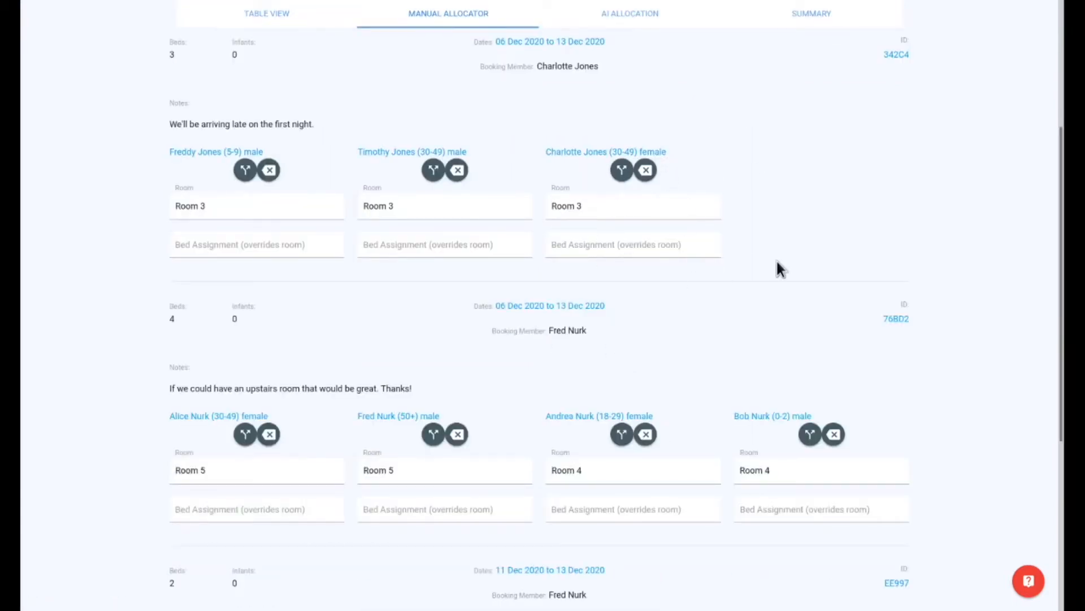
Step: Return to the table view, preview the trip information email and close it without sending
{"action": "left_click", "coordinate": [286, 19]}
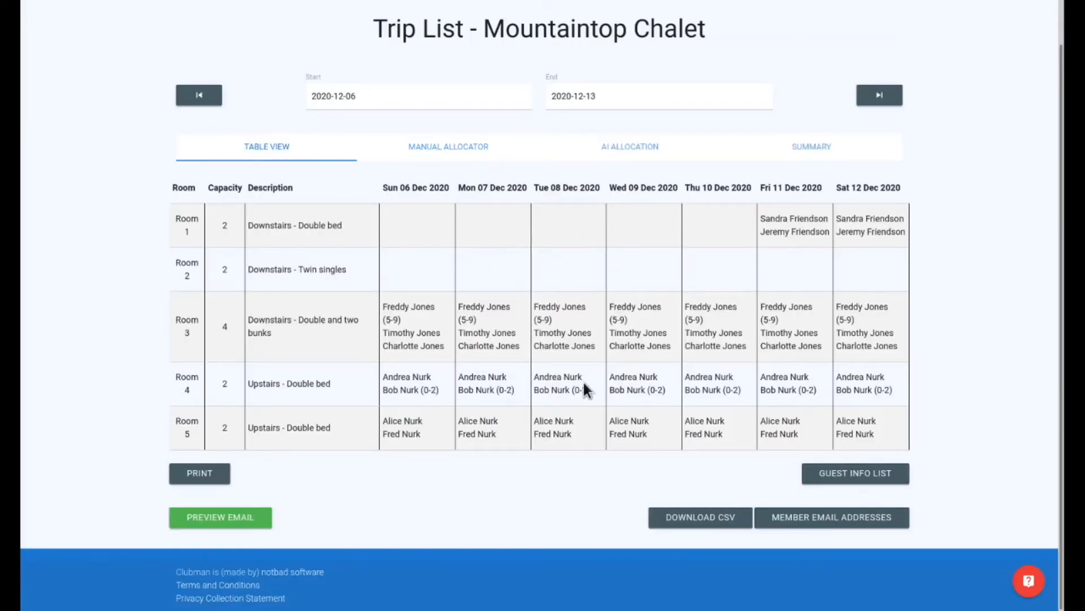
{"action": "left_click", "coordinate": [245, 519]}
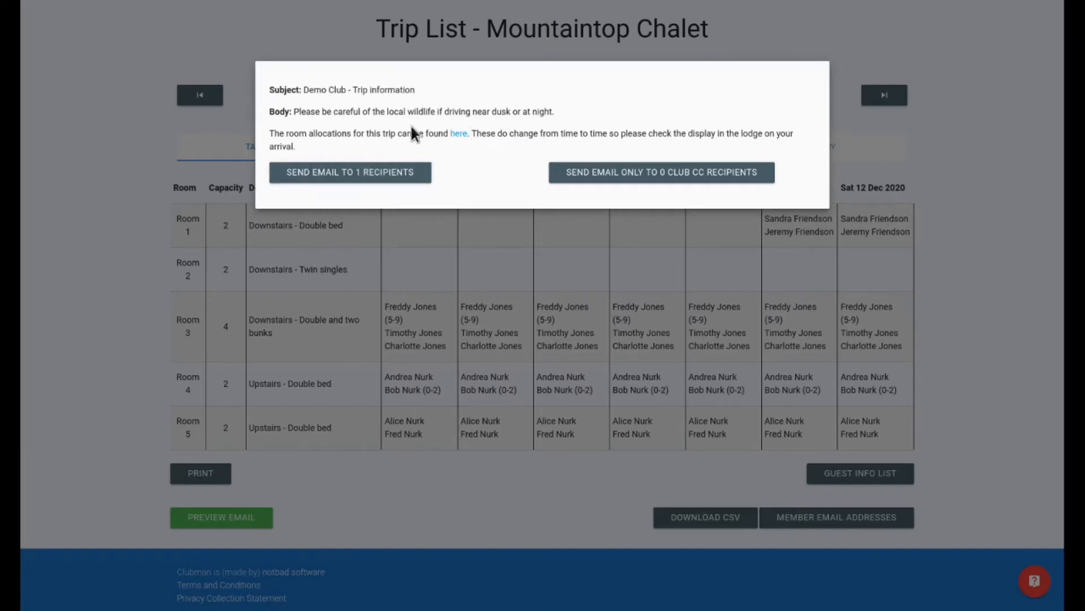
{"action": "left_click", "coordinate": [498, 384]}
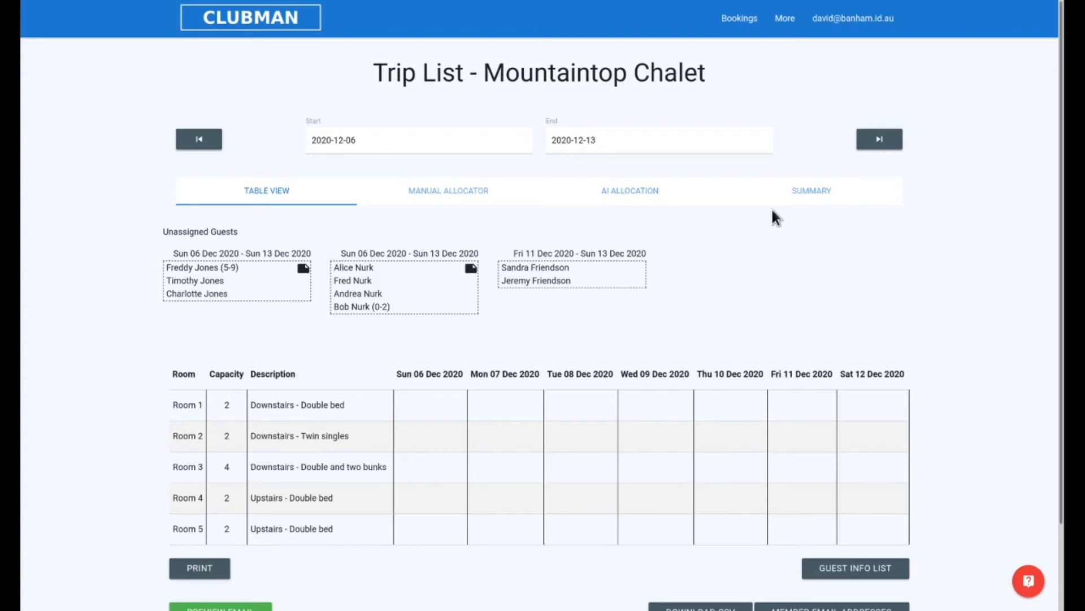
Step: Run the AI allocation and move the guest who is alone in Room 3 until 10 December to Room 5
{"action": "left_click", "coordinate": [633, 190]}
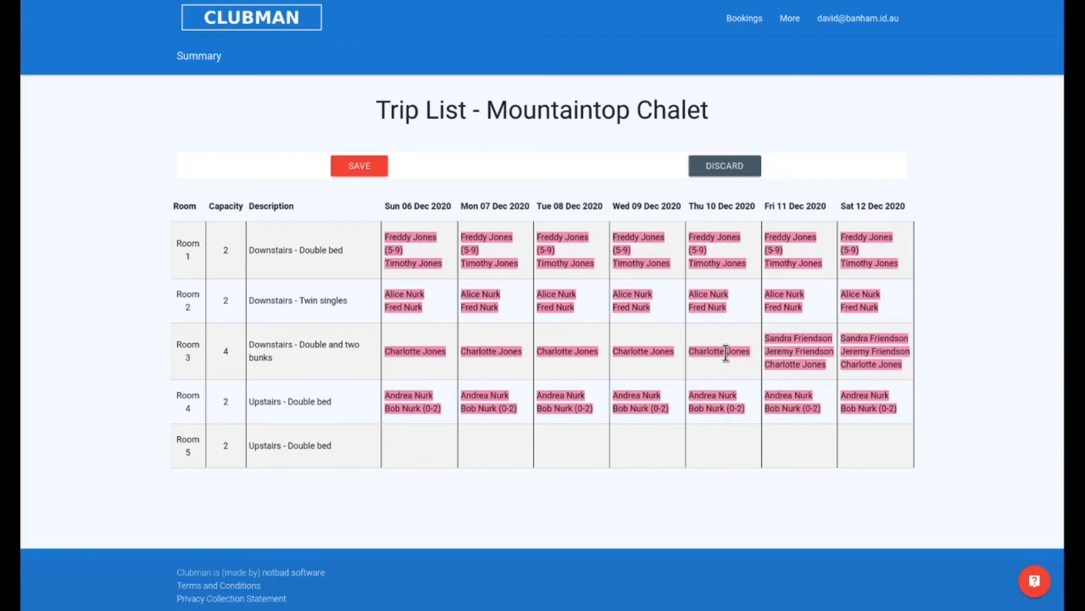
{"action": "left_click_drag", "start_coordinate": [726, 351], "coordinate": [622, 432]}
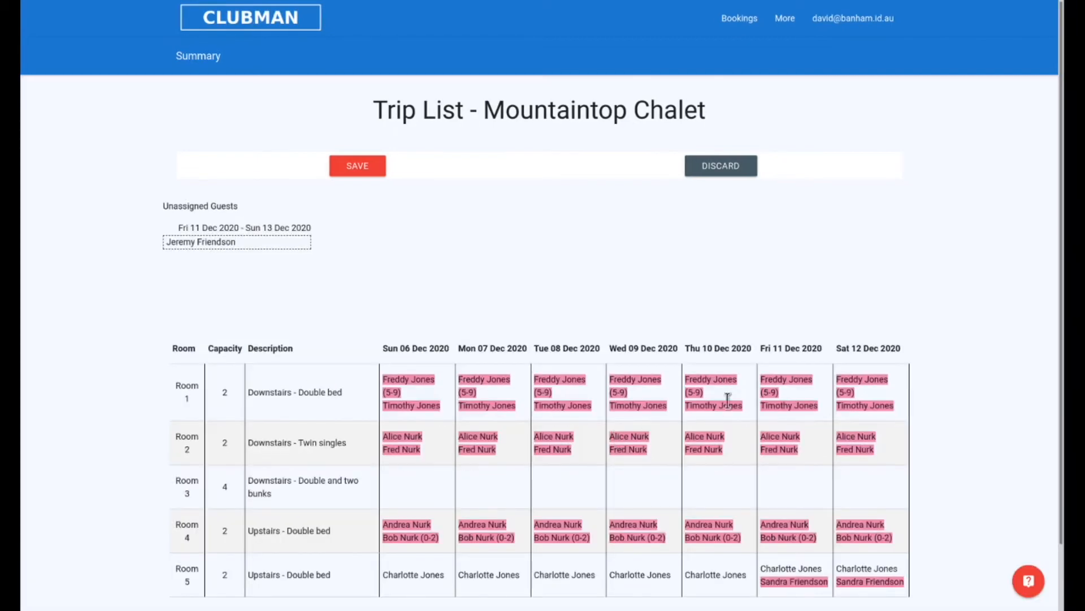
Step: Move both guests of the 11–13 December booking to Room 3 in the AI allocation
{"action": "scroll", "coordinate": [734, 403], "scroll_direction": "down", "scroll_amount": 1}
{"action": "scroll", "coordinate": [733, 403], "scroll_direction": "down", "scroll_amount": 1}
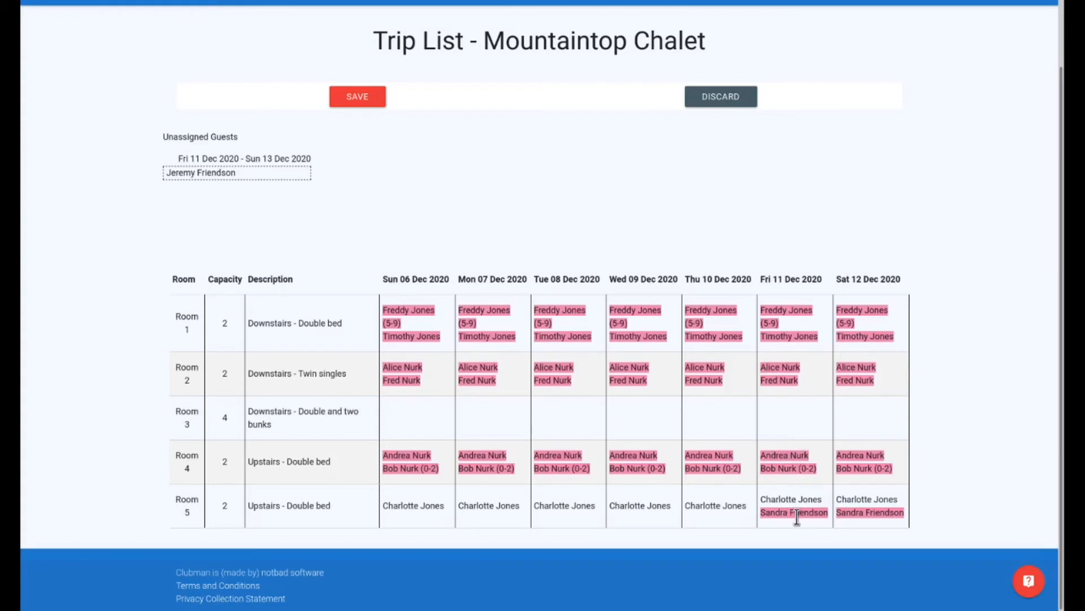
{"action": "left_click_drag", "start_coordinate": [797, 517], "coordinate": [792, 441]}
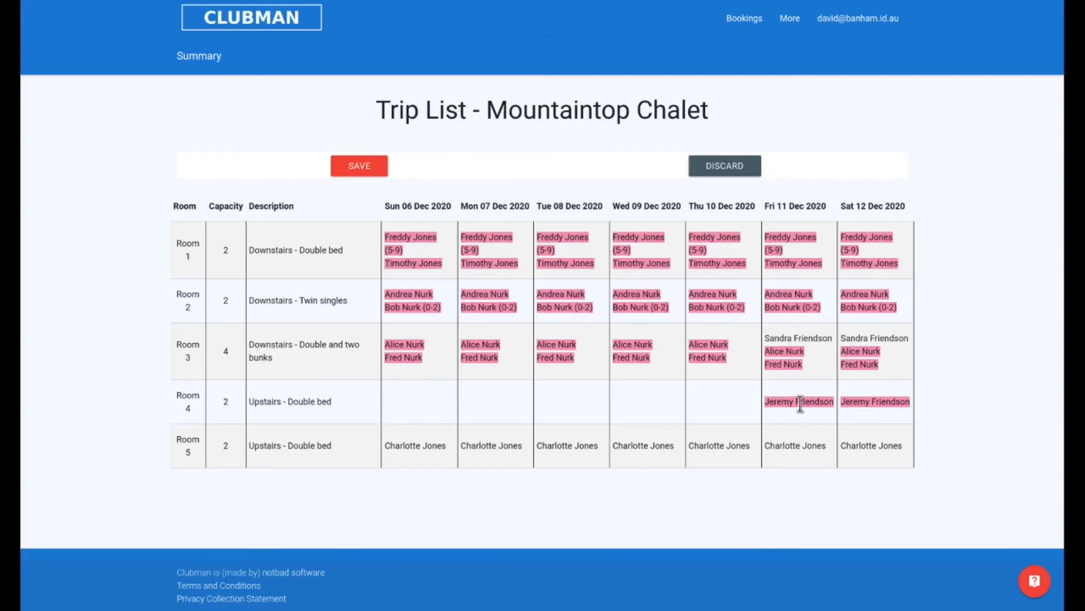
{"action": "left_click_drag", "start_coordinate": [801, 403], "coordinate": [786, 344]}
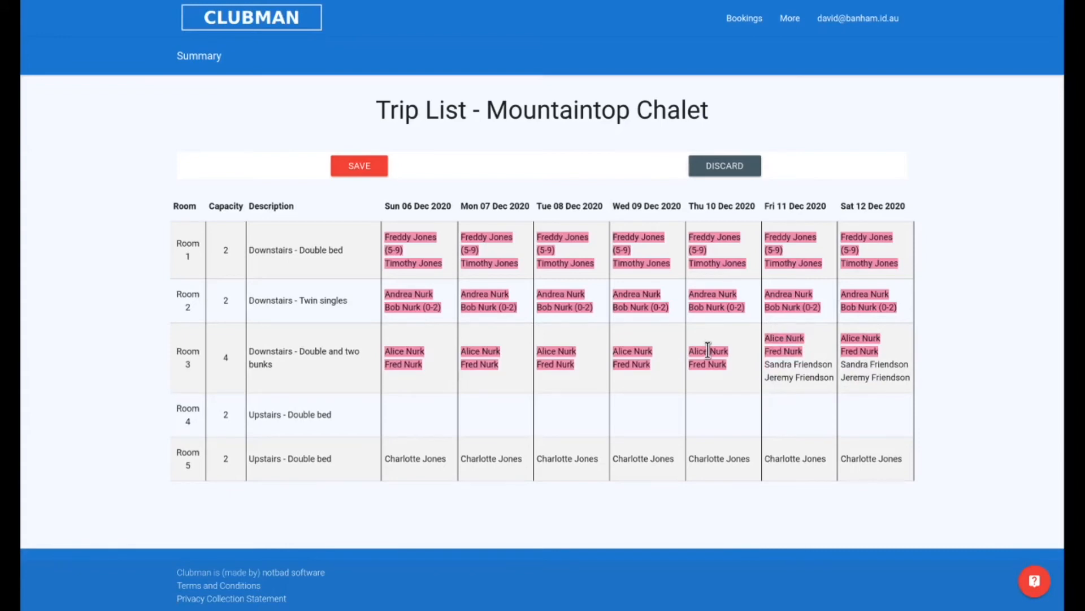
Step: Move the first-listed guest in Room 3 and the adult in Room 2 to Room 4, and save the AI allocation
{"action": "left_click_drag", "start_coordinate": [707, 350], "coordinate": [710, 399]}
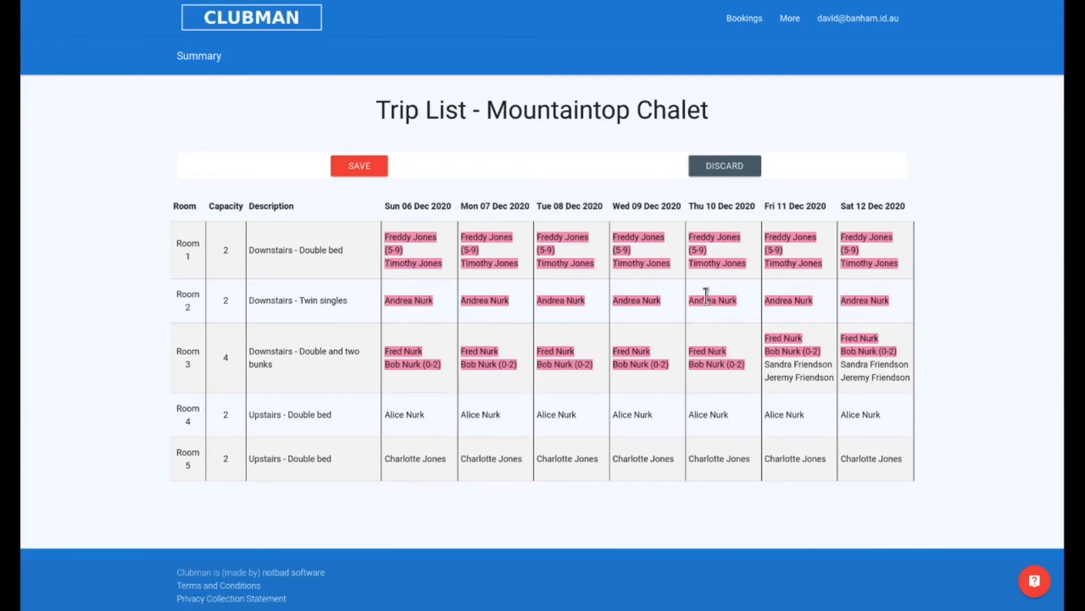
{"action": "left_click_drag", "start_coordinate": [704, 297], "coordinate": [709, 338]}
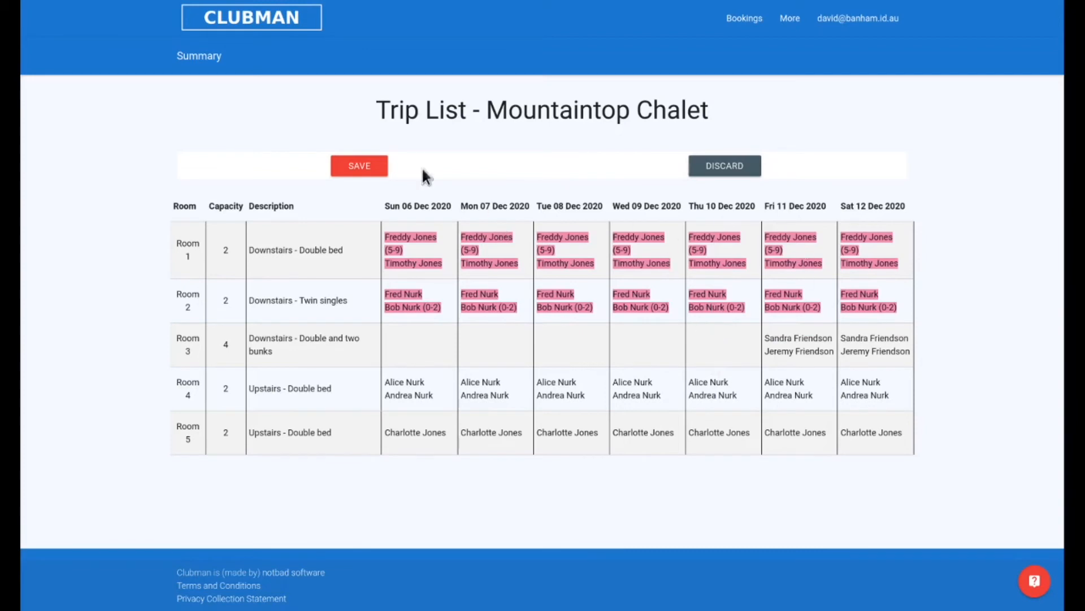
{"action": "left_click", "coordinate": [362, 166]}
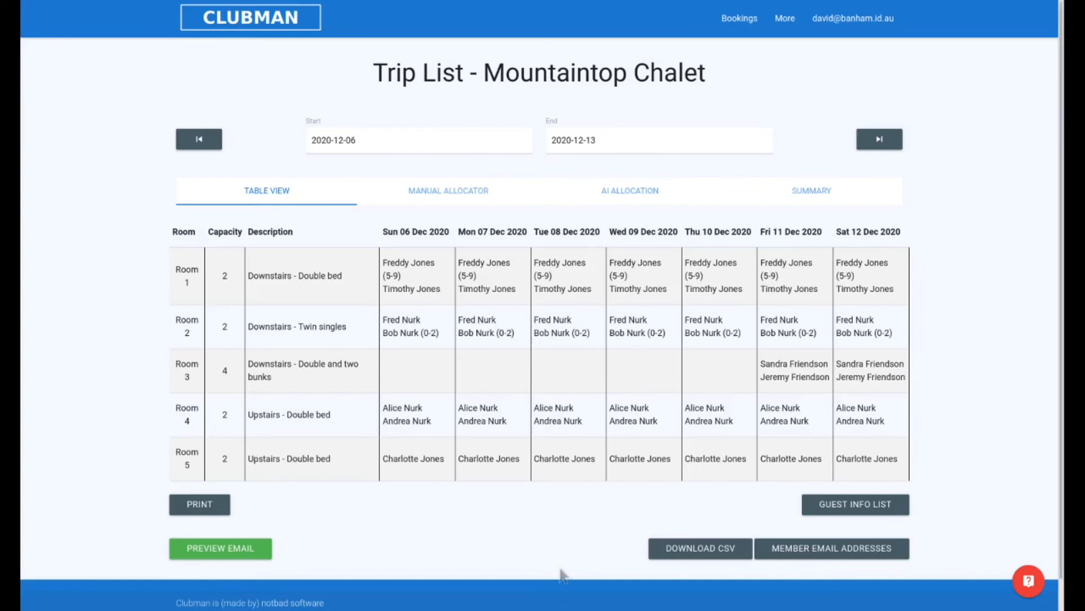
Step: Open the chalet summary for 6–13 December 2020 and examine the age group chart and booking notes
{"action": "left_click", "coordinate": [809, 195]}
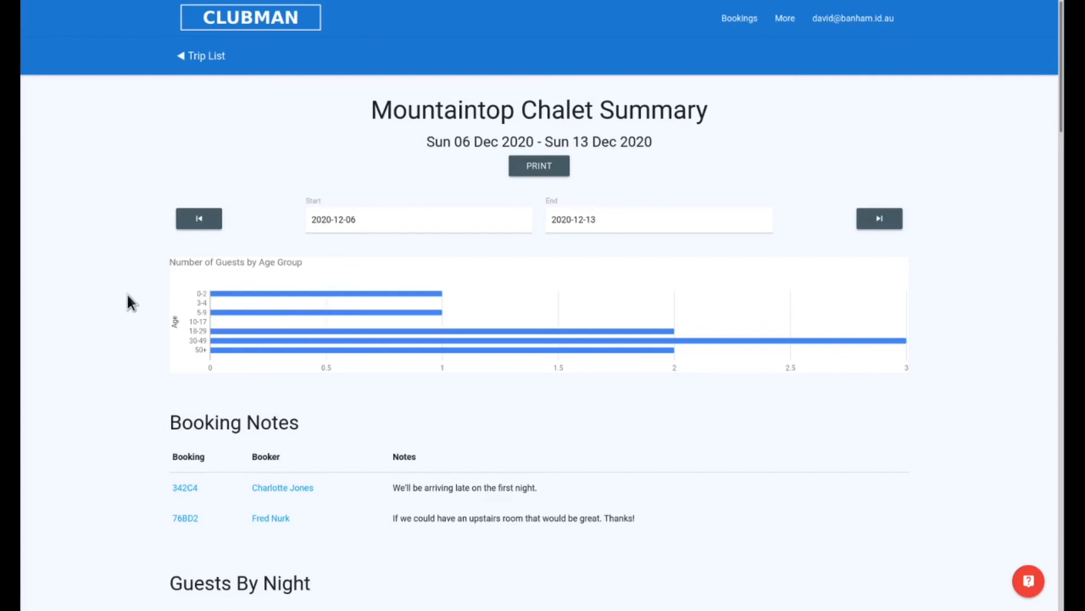
{"action": "scroll", "coordinate": [118, 299], "scroll_direction": "down", "scroll_amount": 1}
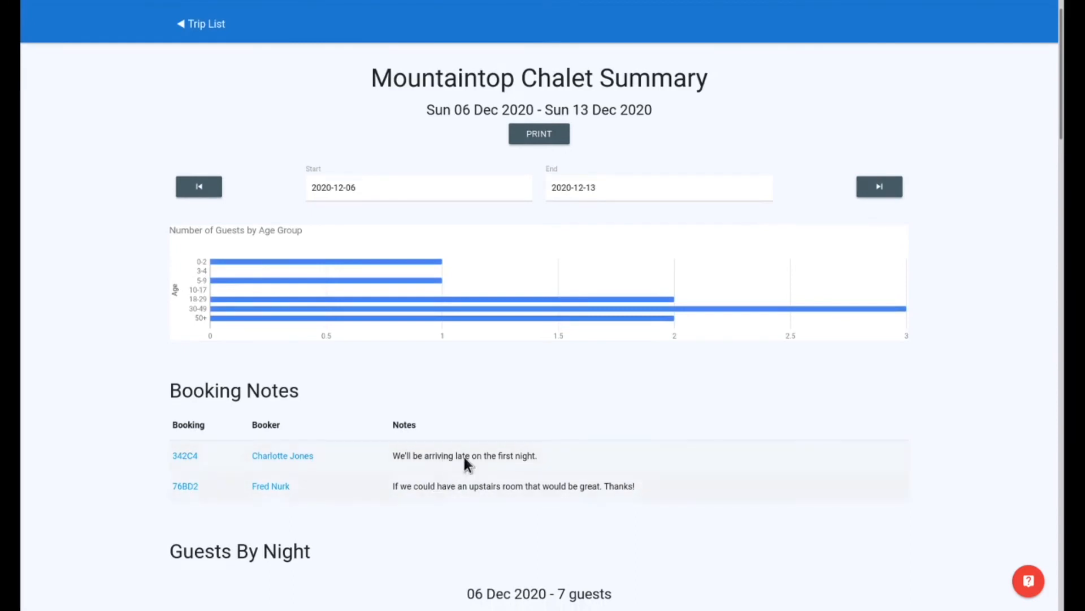
{"action": "scroll", "coordinate": [473, 386], "scroll_direction": "down", "scroll_amount": 4}
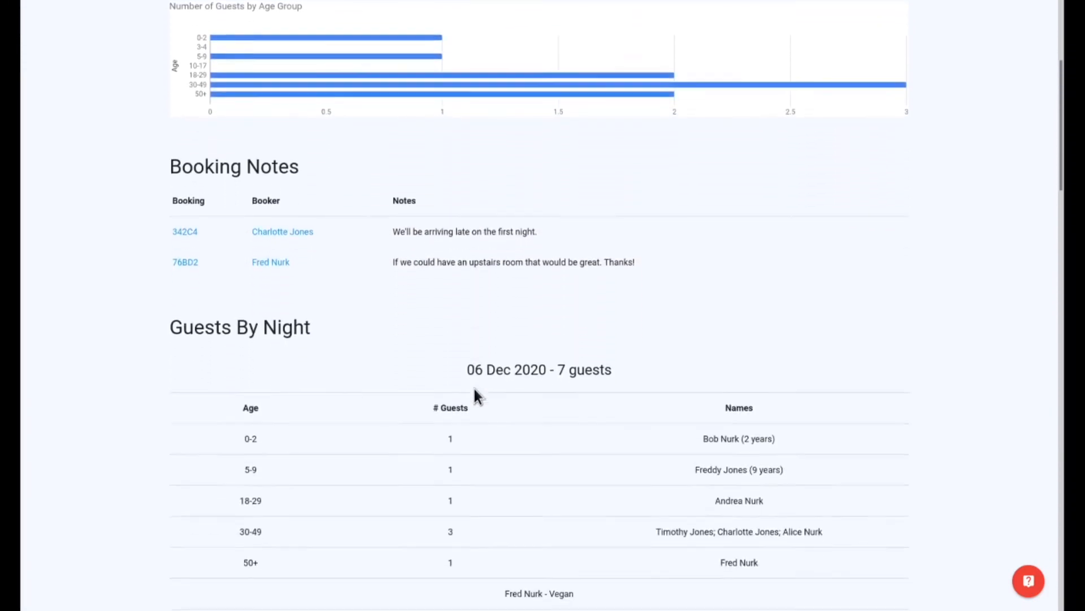
Step: Examine the guests listed for each night by age group, with their birthdays and dietary requirements
{"action": "scroll", "coordinate": [475, 390], "scroll_direction": "down", "scroll_amount": 1}
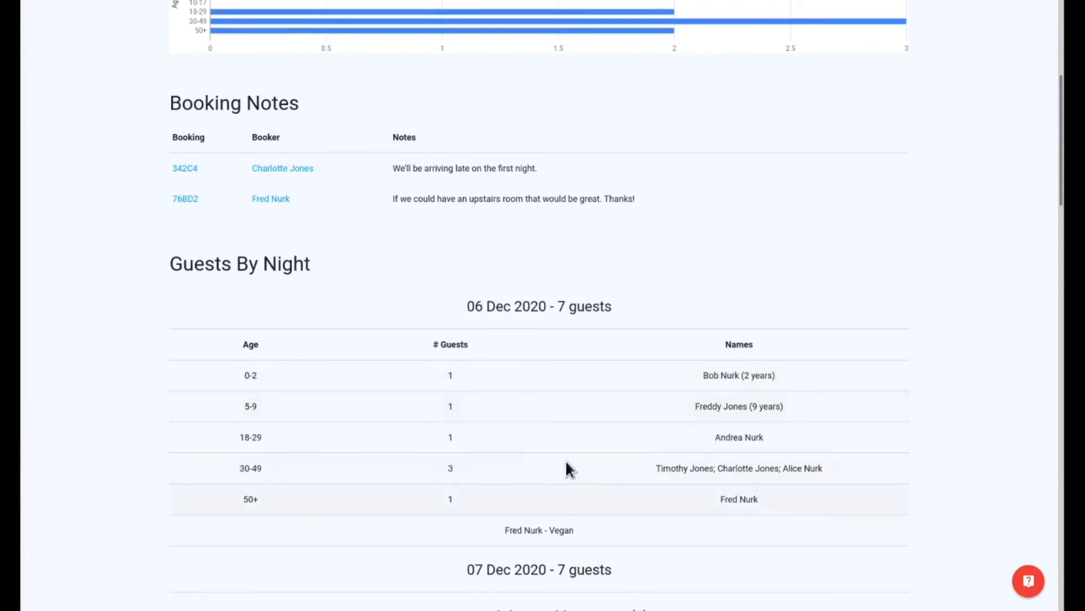
{"action": "scroll", "coordinate": [566, 463], "scroll_direction": "down", "scroll_amount": 1}
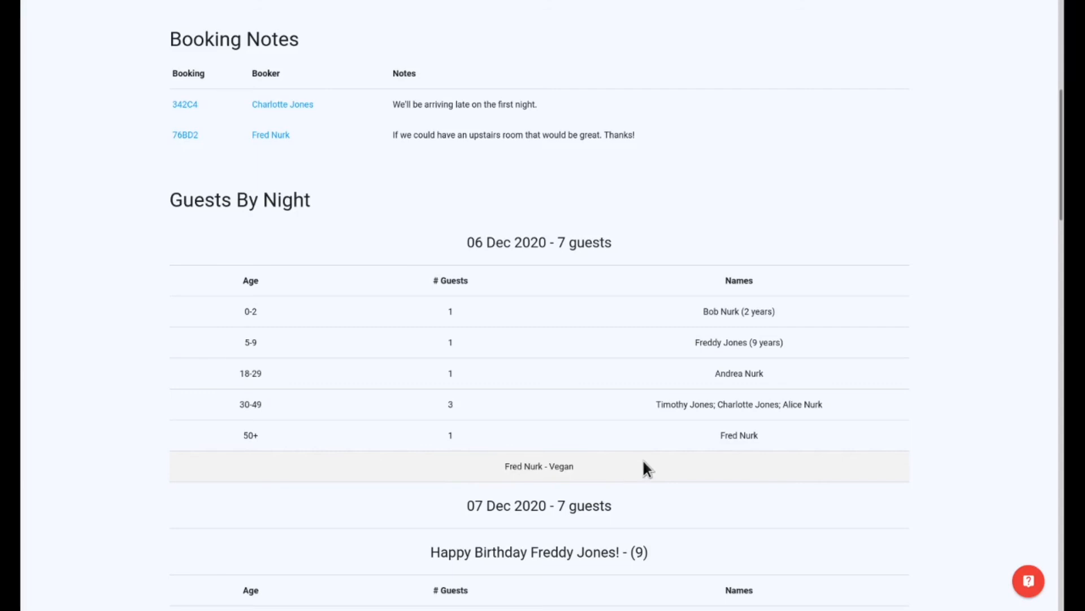
{"action": "scroll", "coordinate": [663, 463], "scroll_direction": "down", "scroll_amount": 4}
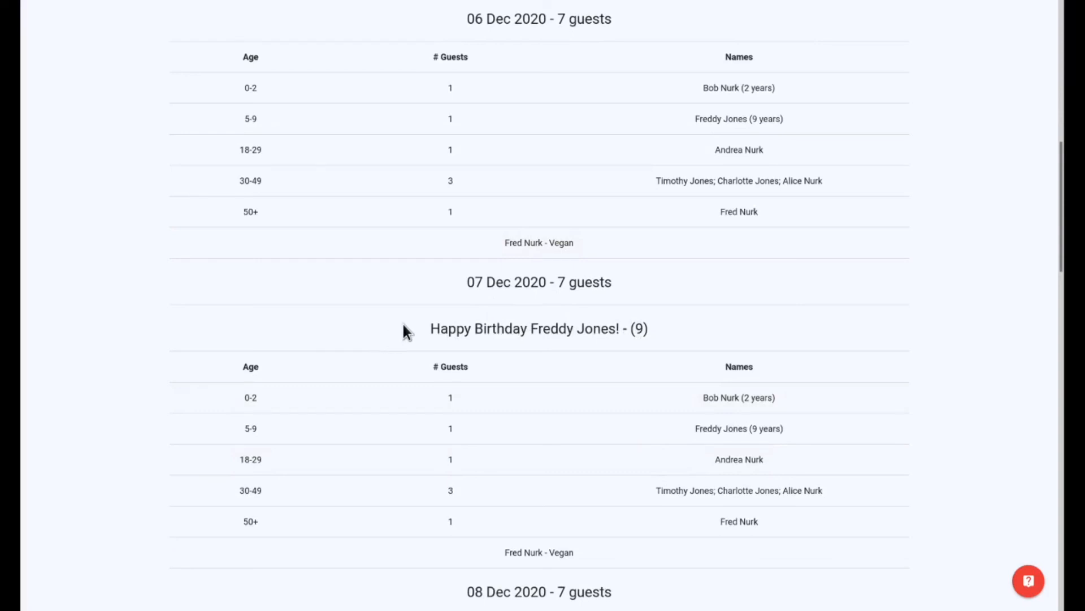
{"action": "scroll", "coordinate": [418, 319], "scroll_direction": "down", "scroll_amount": 7}
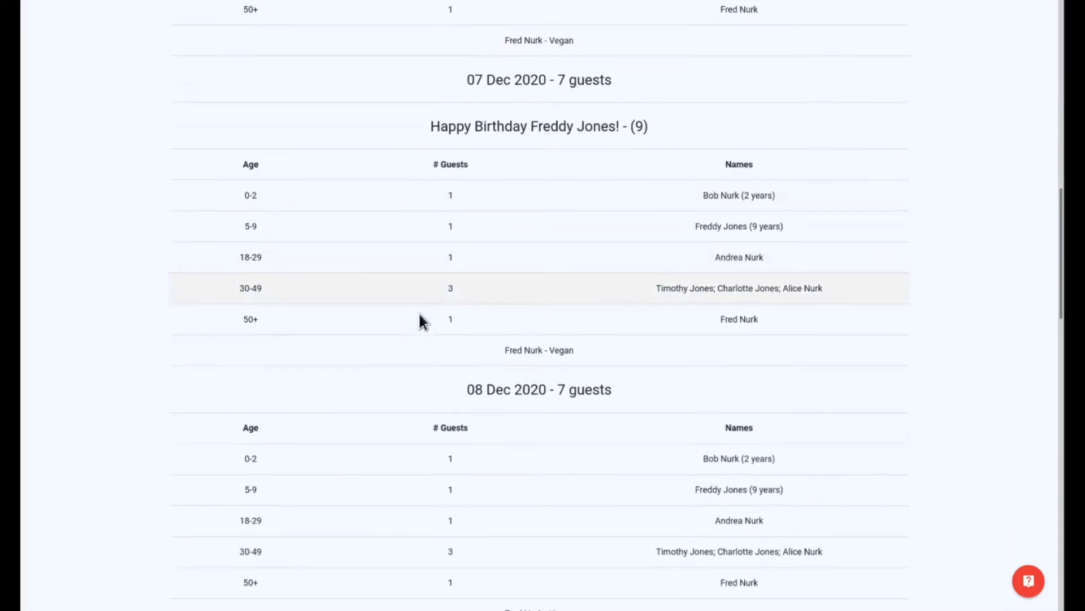
{"action": "scroll", "coordinate": [419, 315], "scroll_direction": "down", "scroll_amount": 7}
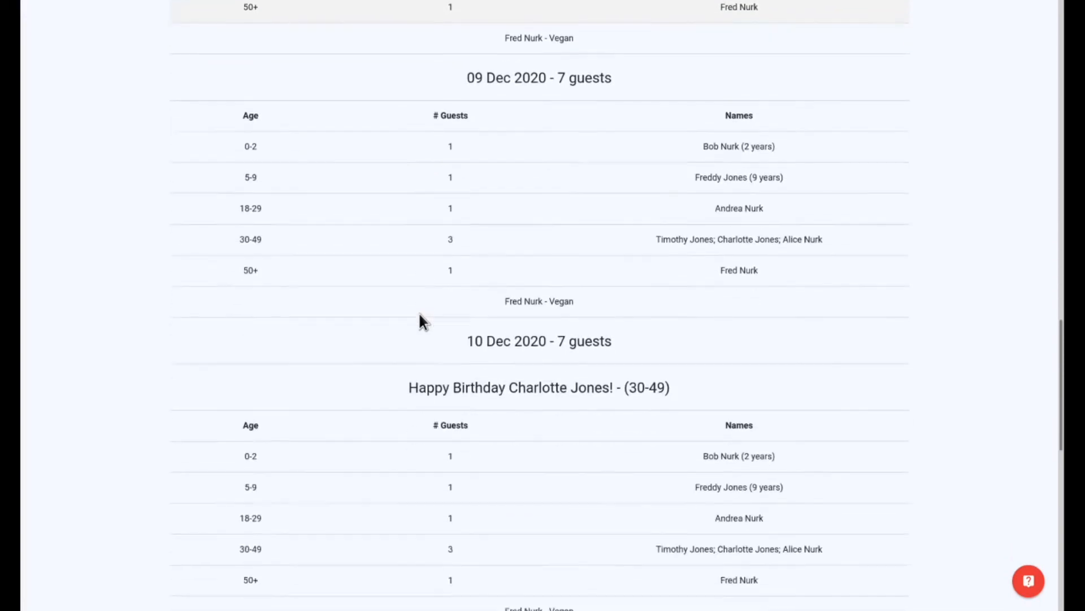
{"action": "scroll", "coordinate": [420, 314], "scroll_direction": "down", "scroll_amount": 1}
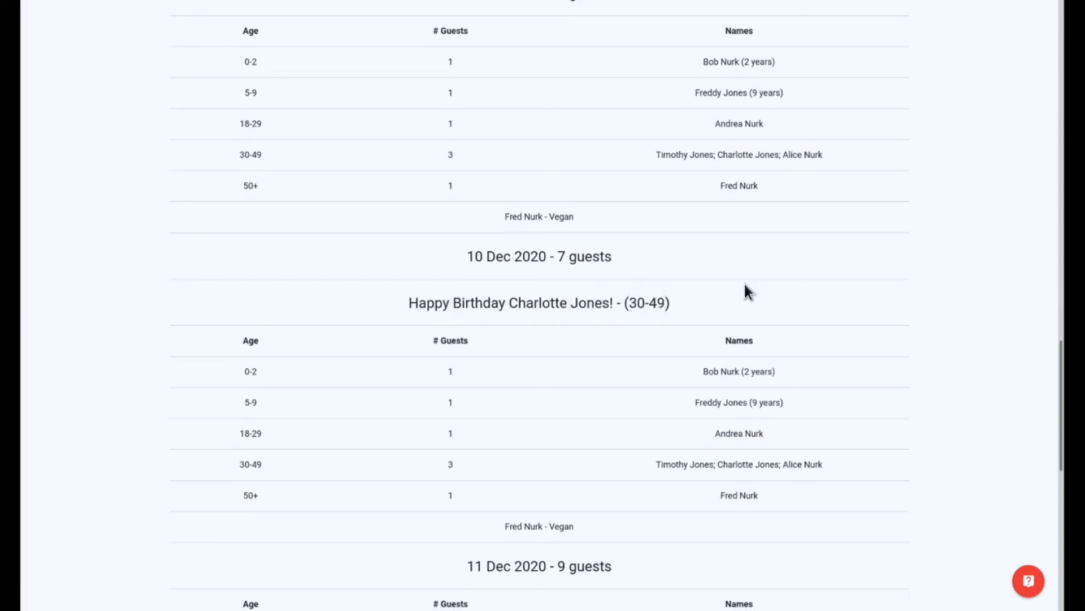
{"action": "scroll", "coordinate": [737, 293], "scroll_direction": "down", "scroll_amount": 4}
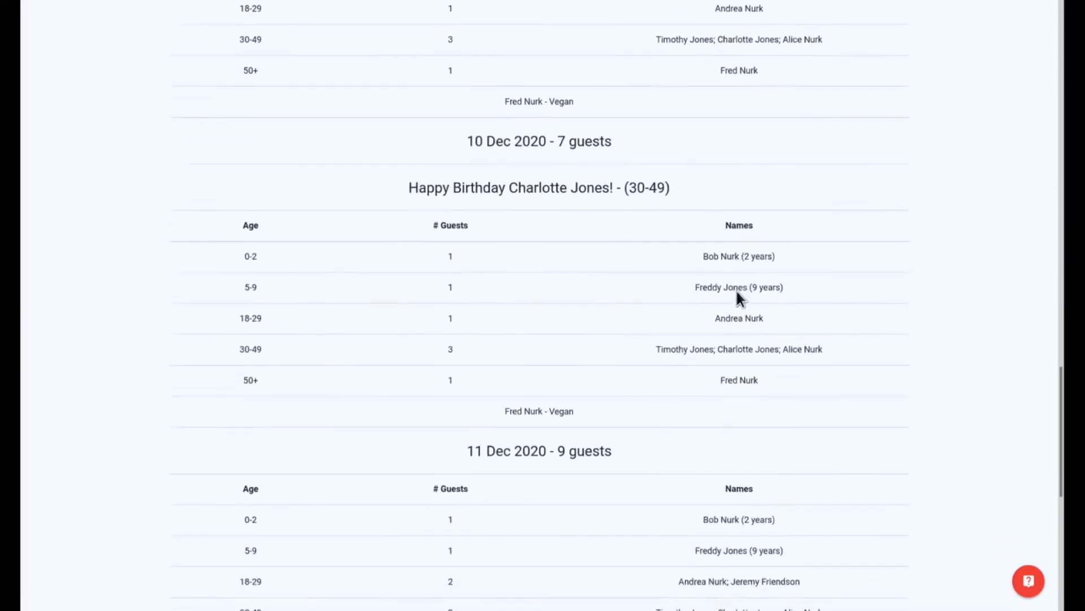
{"action": "scroll", "coordinate": [737, 294], "scroll_direction": "down", "scroll_amount": 3}
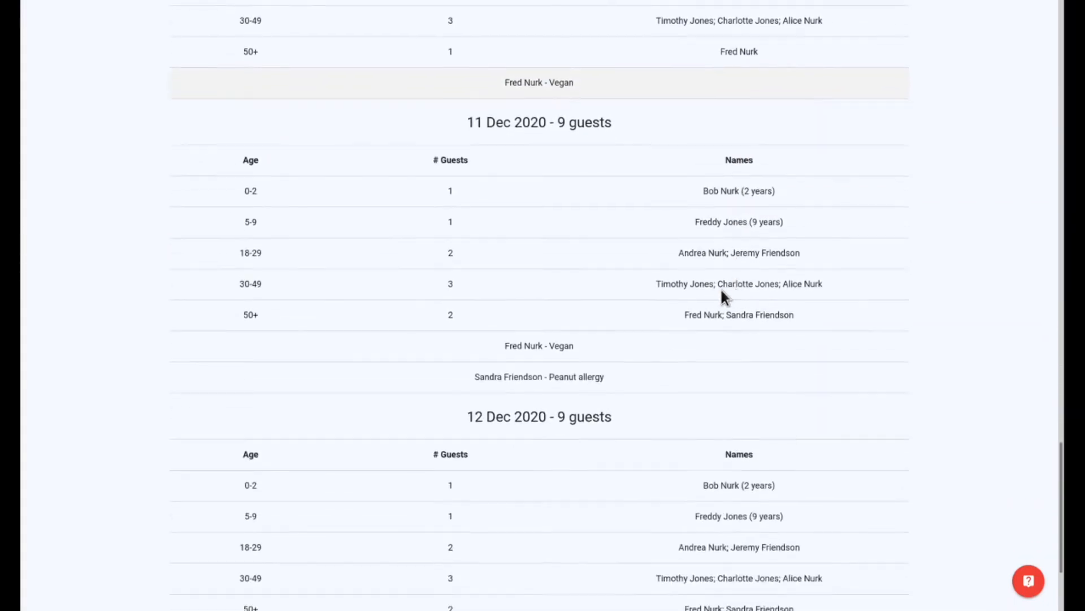